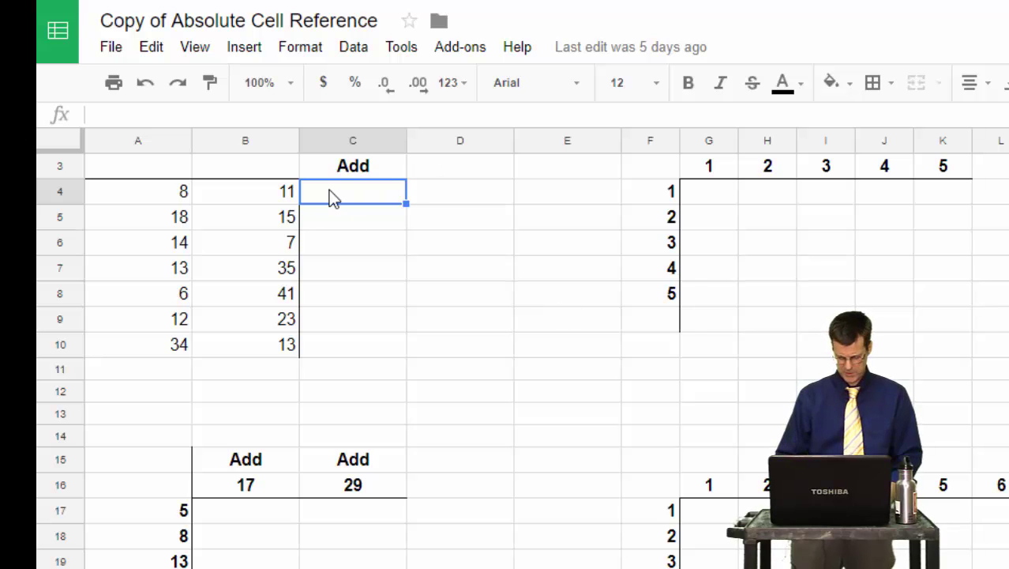
# - Enter the formula =A4+B4 in cell C4 to add the first row's two values
pyautogui.write('=')
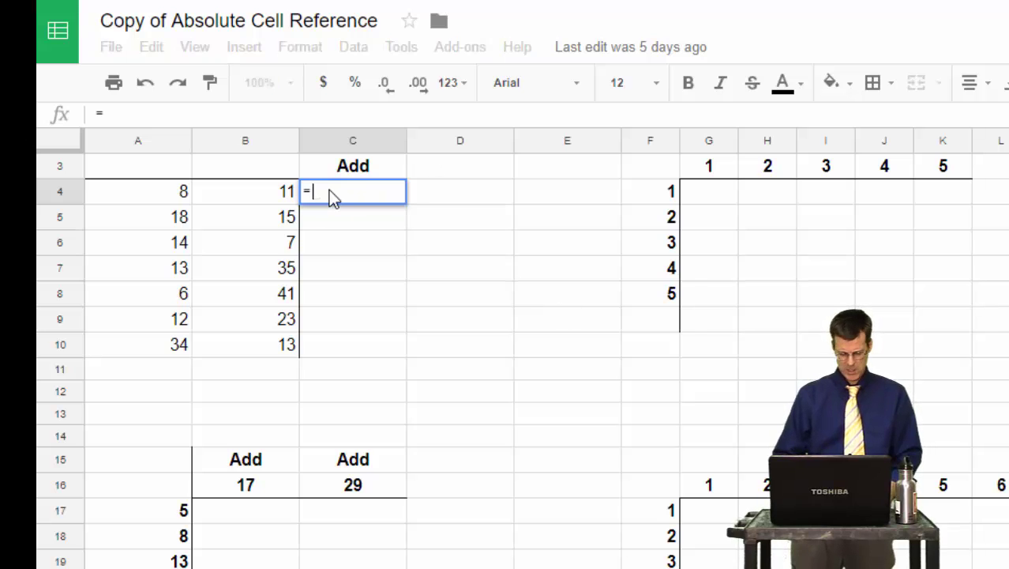
pyautogui.click(178, 195)
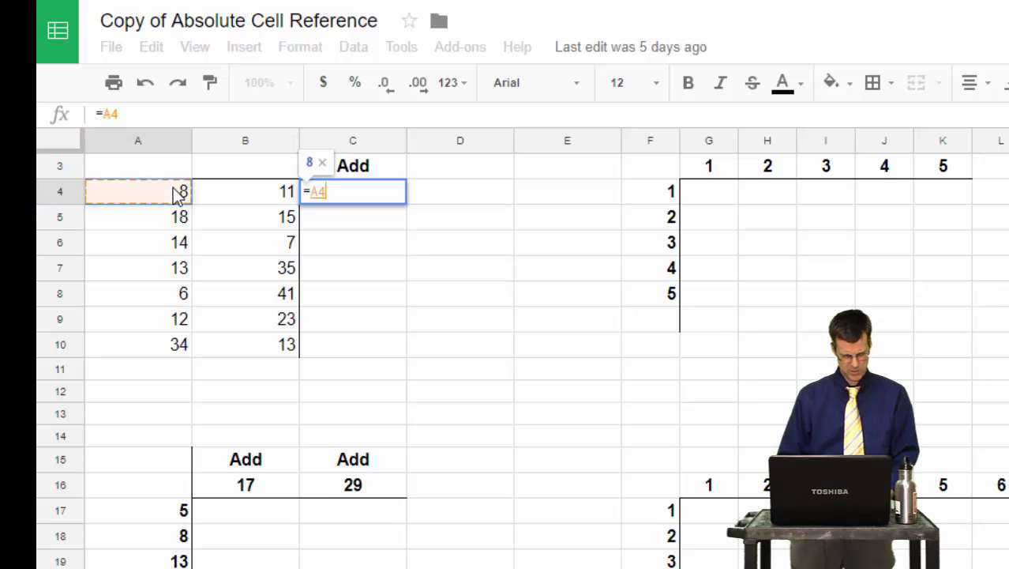
pyautogui.write('+')
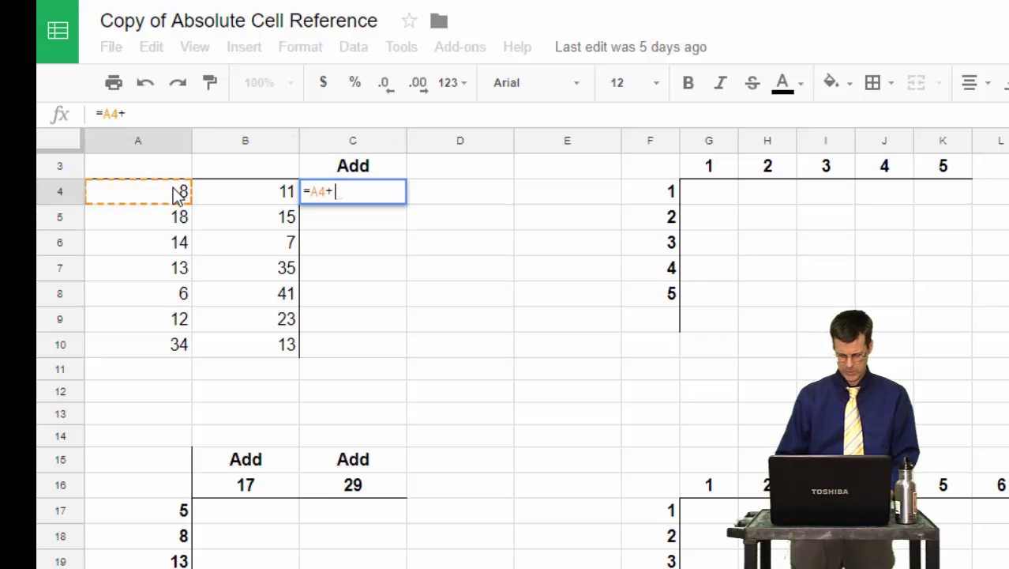
pyautogui.click(264, 195)
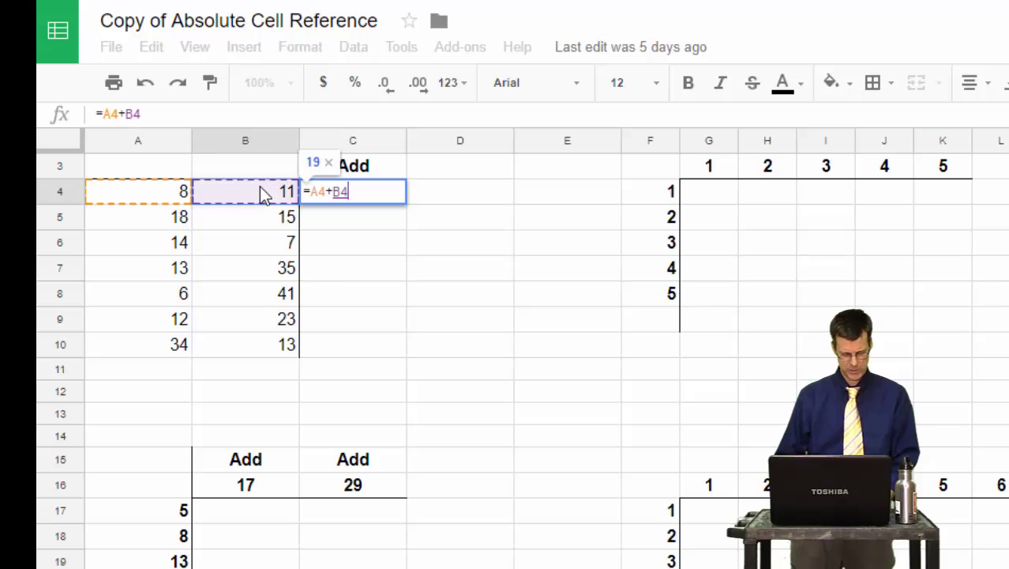
pyautogui.press('Return')
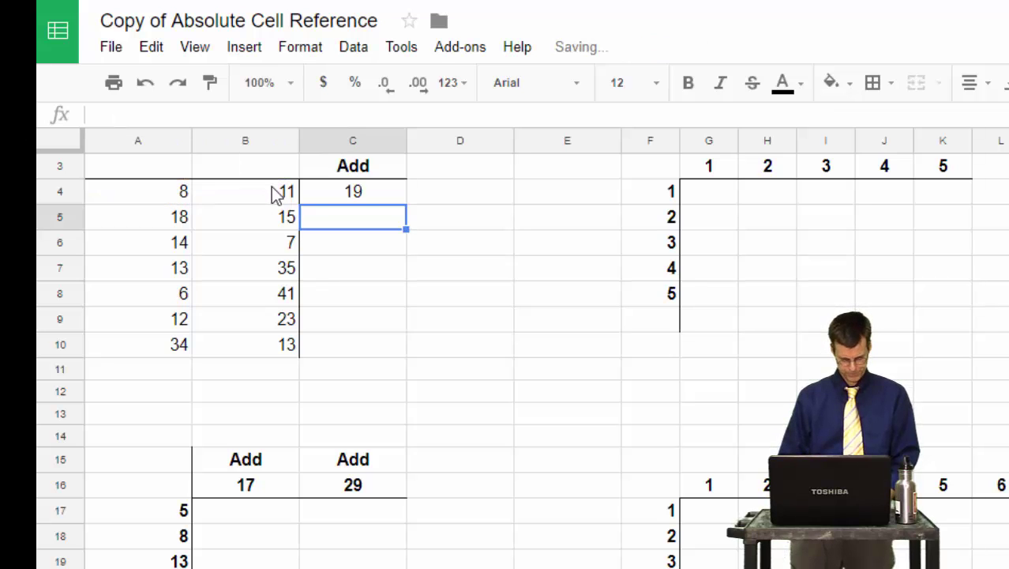
# - Fill the addition formula from C4 down through C10
pyautogui.click(372, 193)
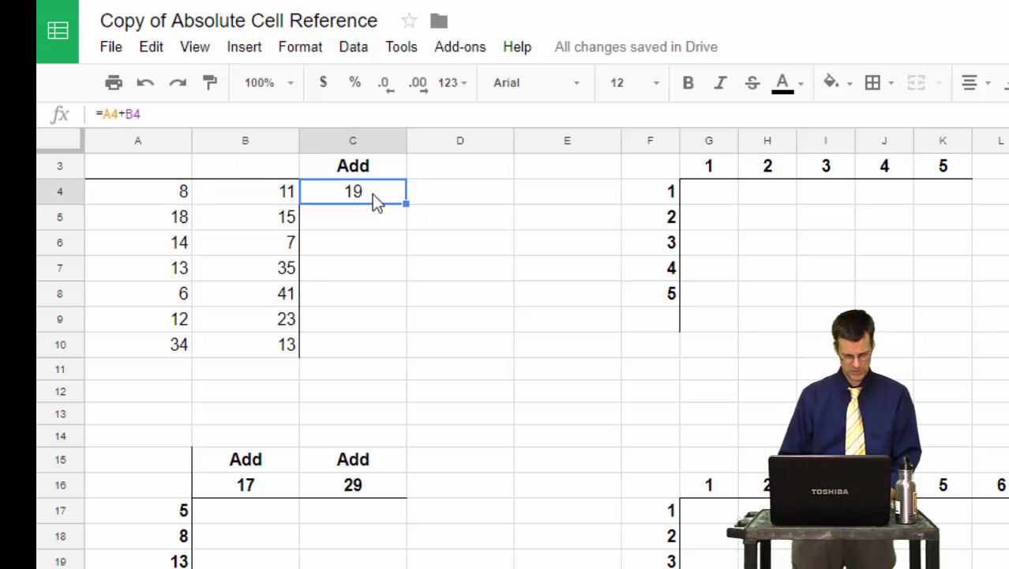
pyautogui.click(413, 217)
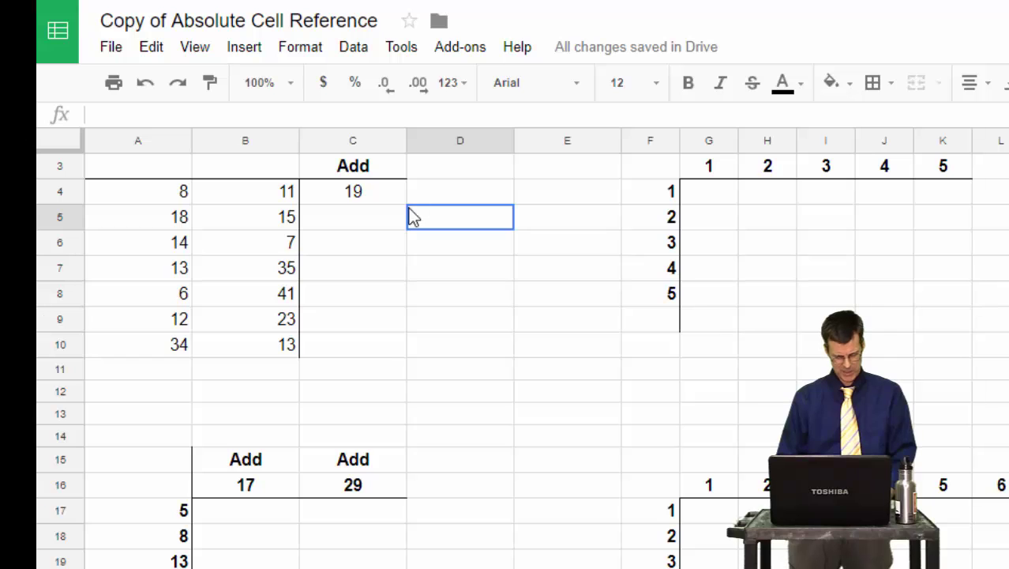
pyautogui.click(384, 197)
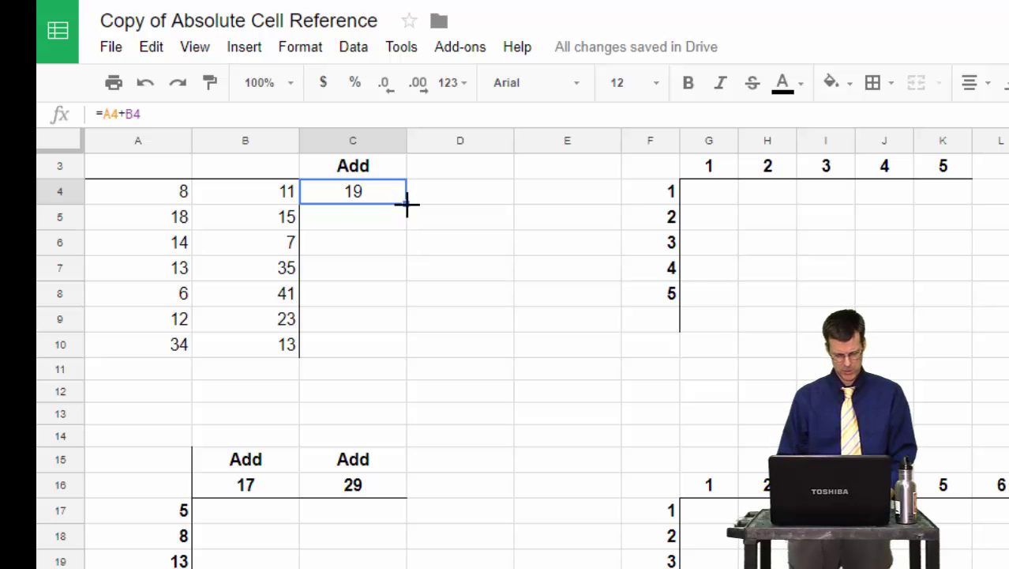
pyautogui.moveTo(406, 204); pyautogui.dragTo(400, 340)
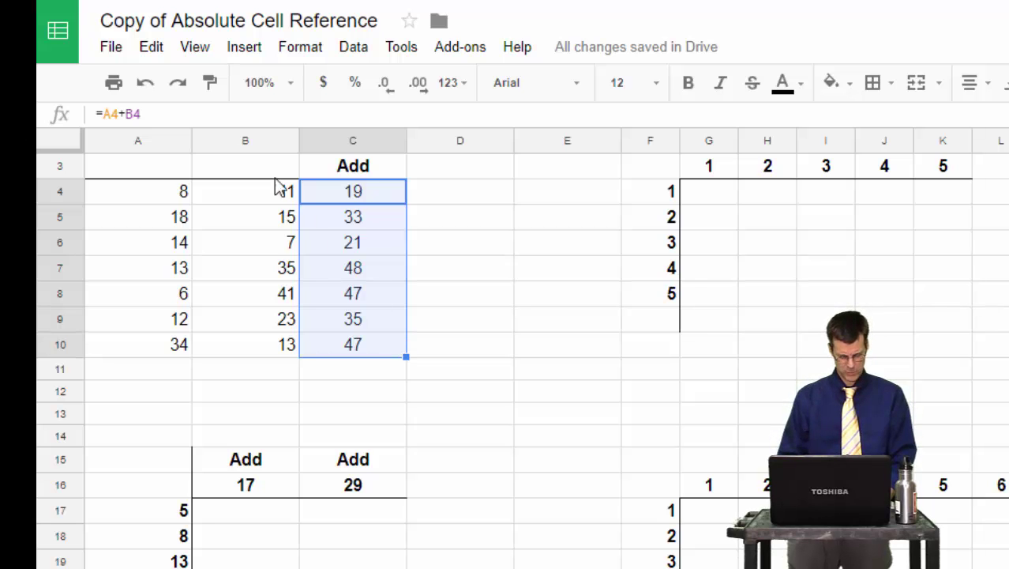
# - Inspect the cell references in the formulas of C4 and C8, leaving both formulas as they are
pyautogui.click(354, 191)
pyautogui.doubleClick(355, 196)
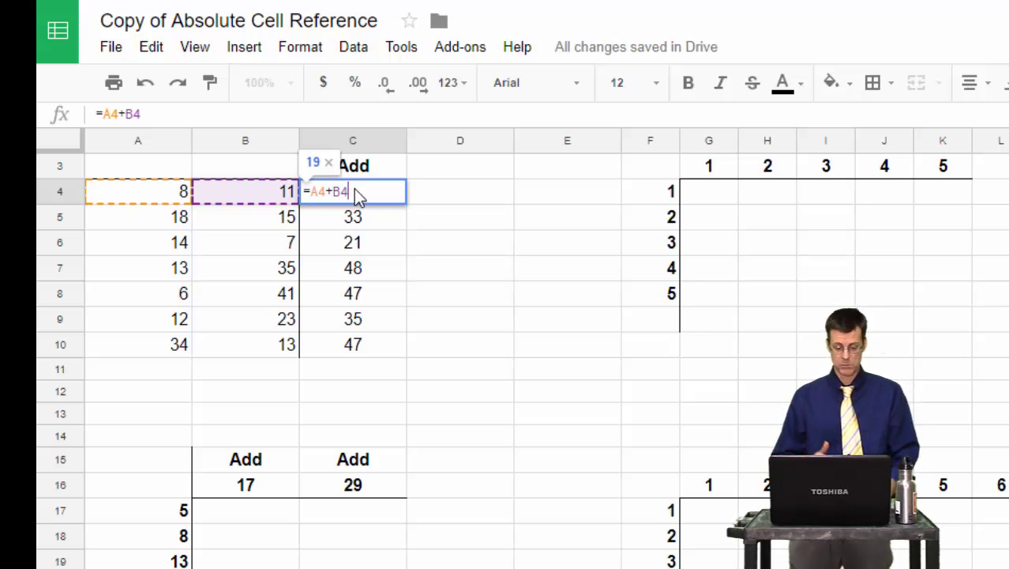
pyautogui.press('Return')
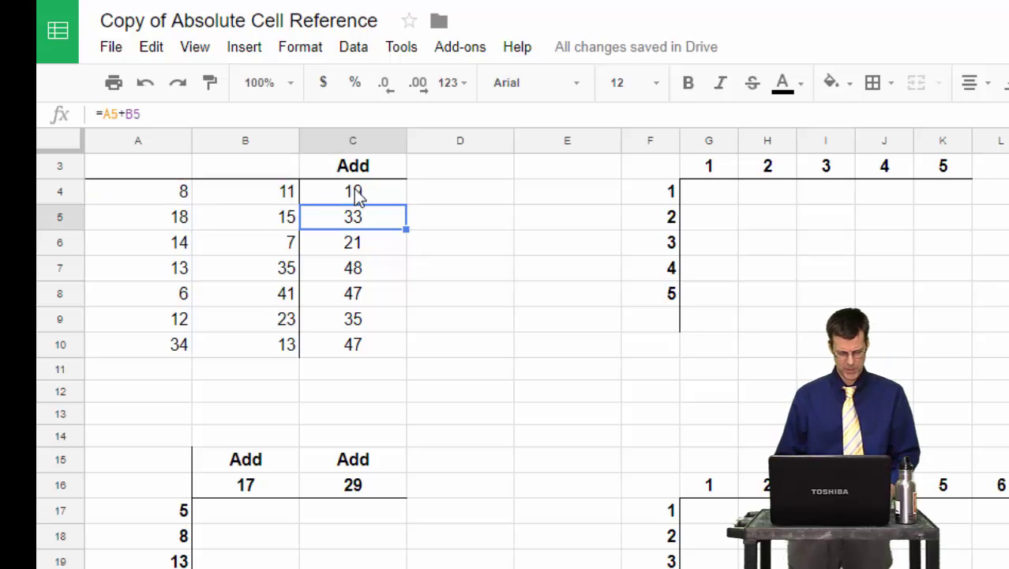
pyautogui.doubleClick(356, 293)
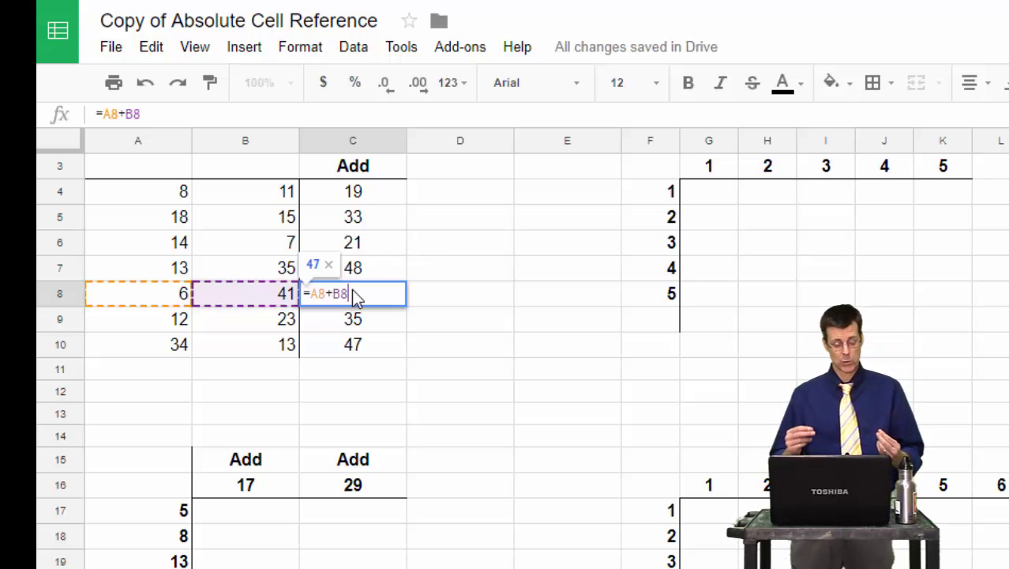
pyautogui.press('Escape')
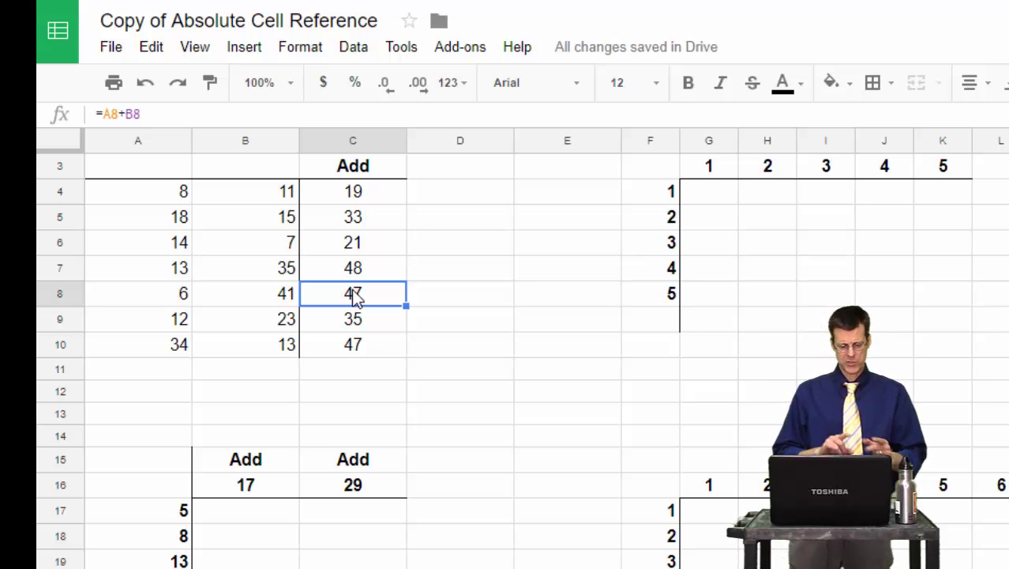
# - Enter the formula =B16+A17 in cell B17 of the lower addition table
pyautogui.scroll(-1, 354, 297)
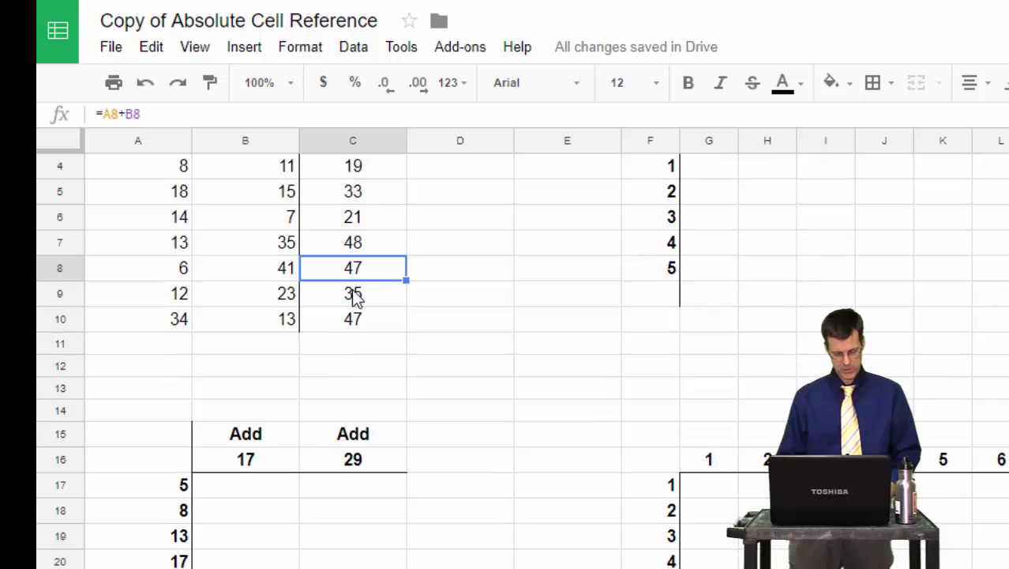
pyautogui.scroll(-1, 352, 293)
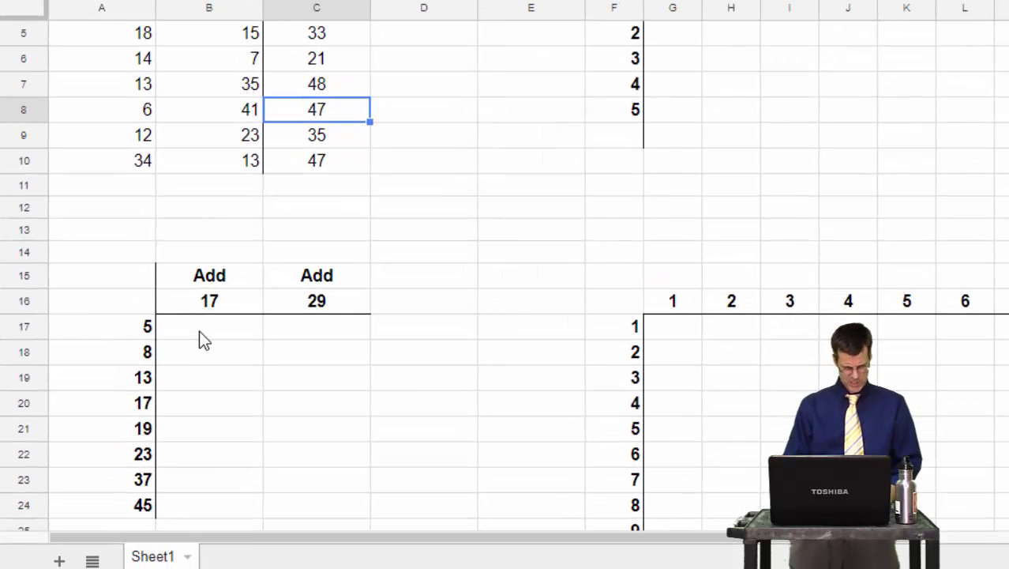
pyautogui.click(199, 336)
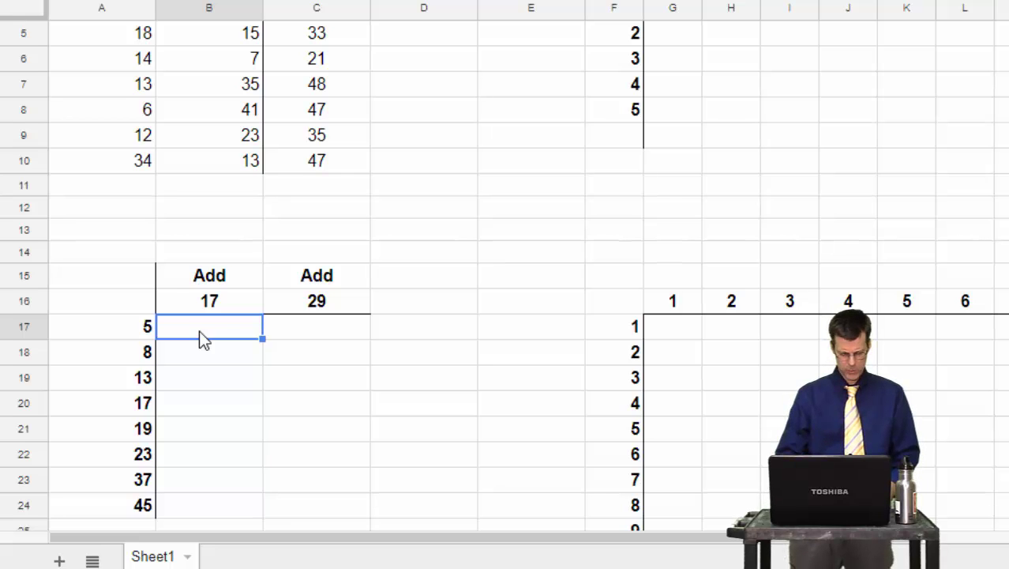
pyautogui.write('=')
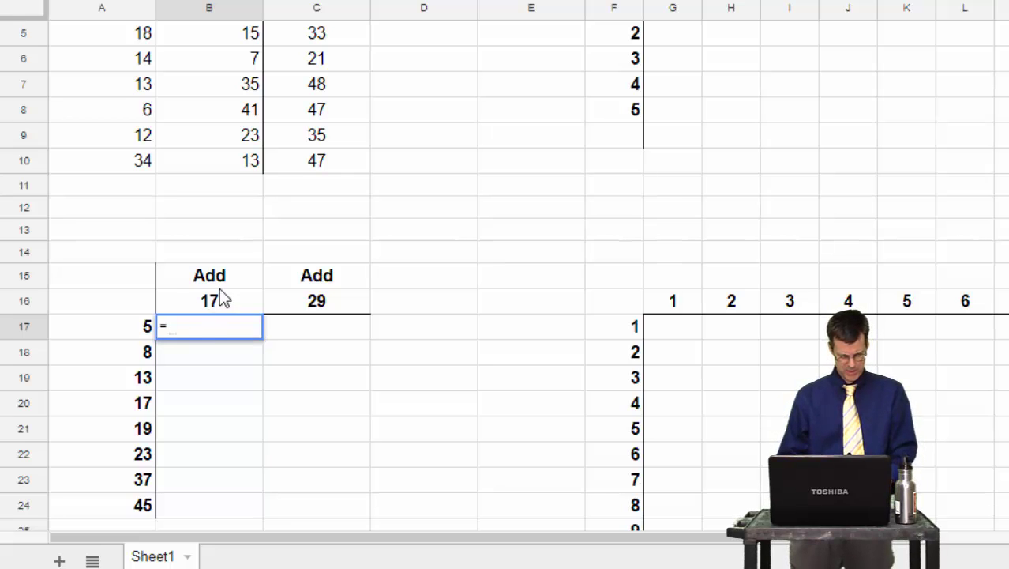
pyautogui.click(210, 297)
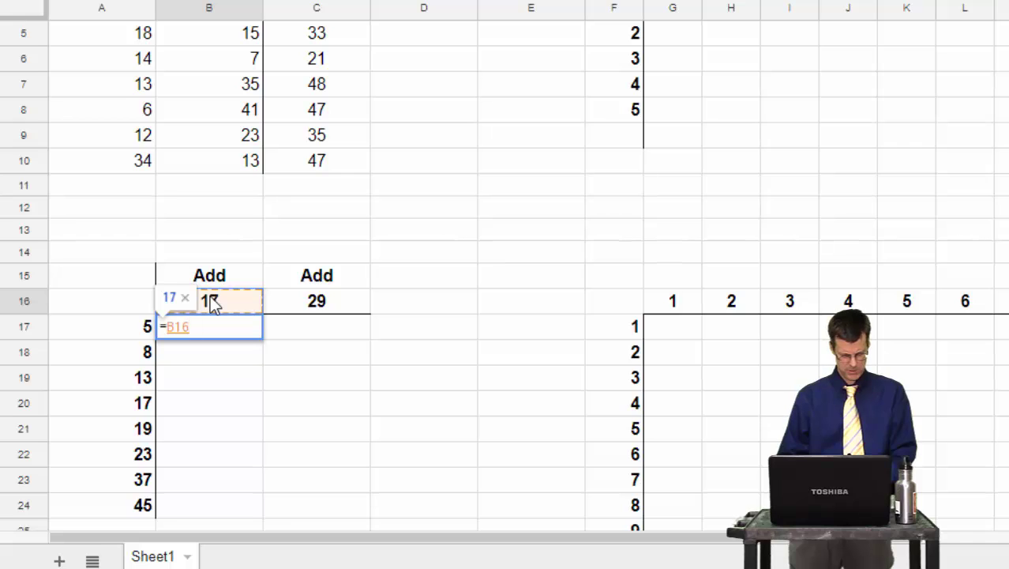
pyautogui.write('+')
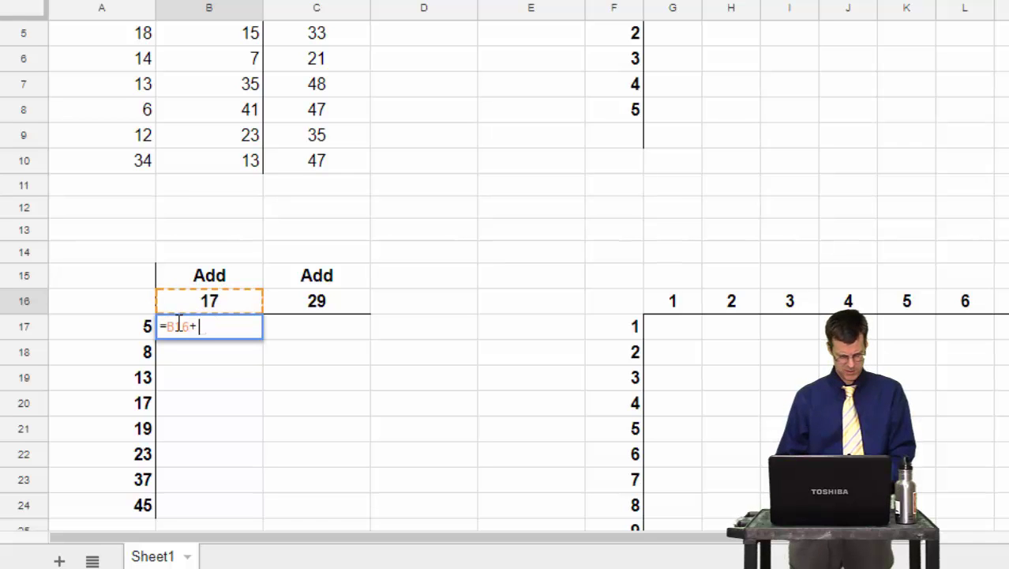
pyautogui.click(133, 332)
pyautogui.press('Return')
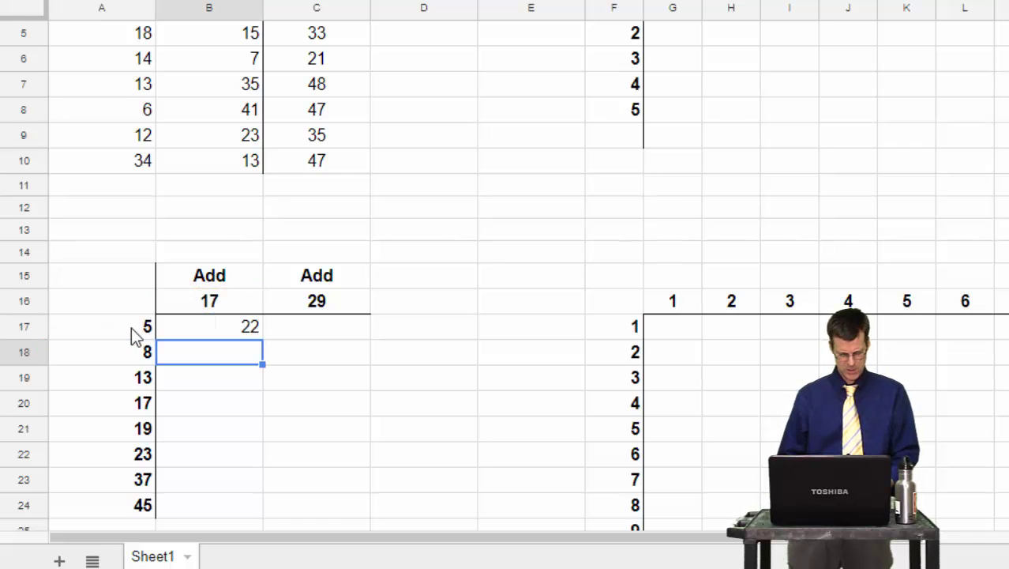
# - Fill the B17 formula down to B18 and inspect the references in the copied formula
pyautogui.click(239, 331)
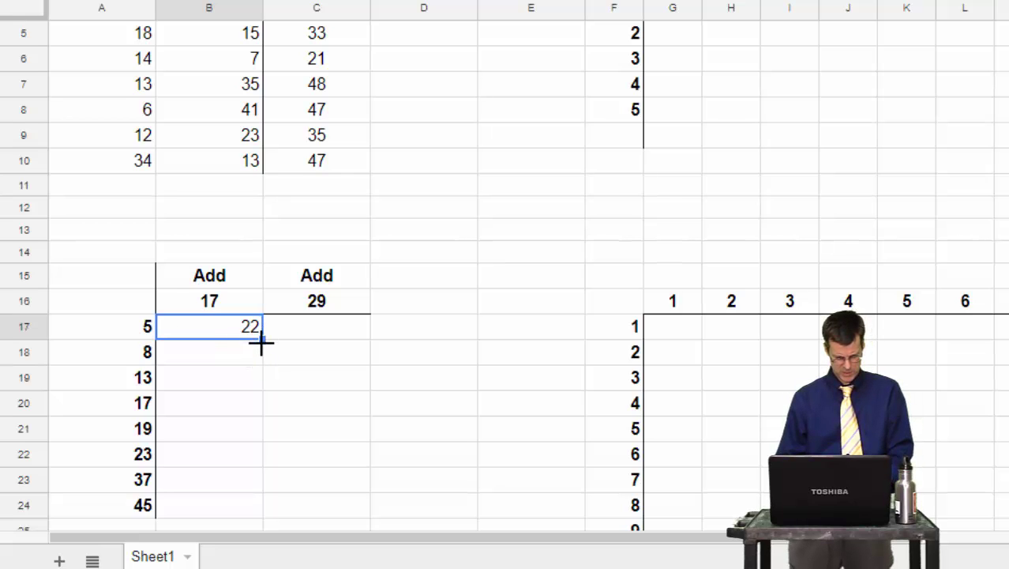
pyautogui.moveTo(261, 338); pyautogui.dragTo(261, 357)
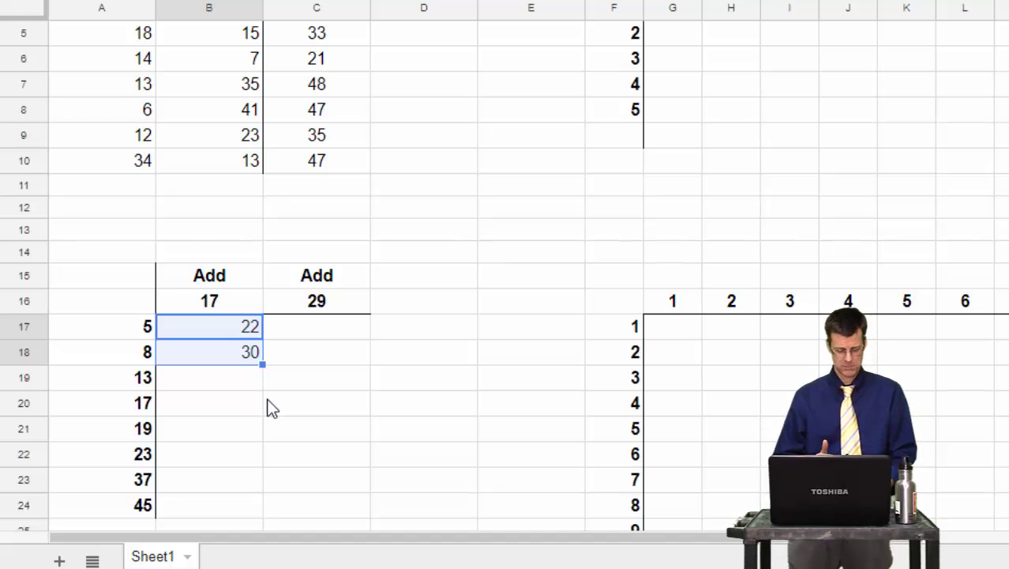
pyautogui.doubleClick(242, 361)
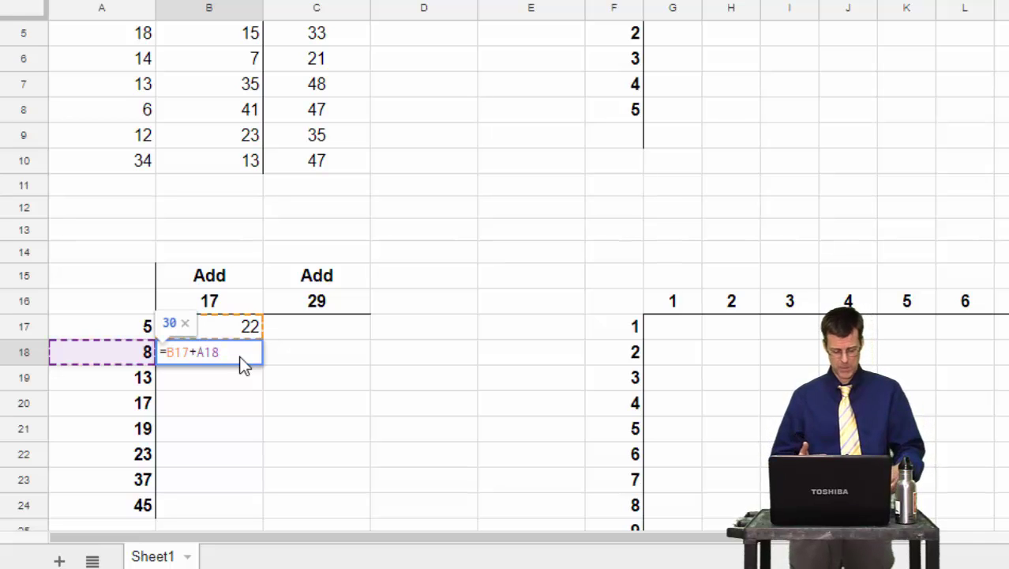
pyautogui.press('Return')
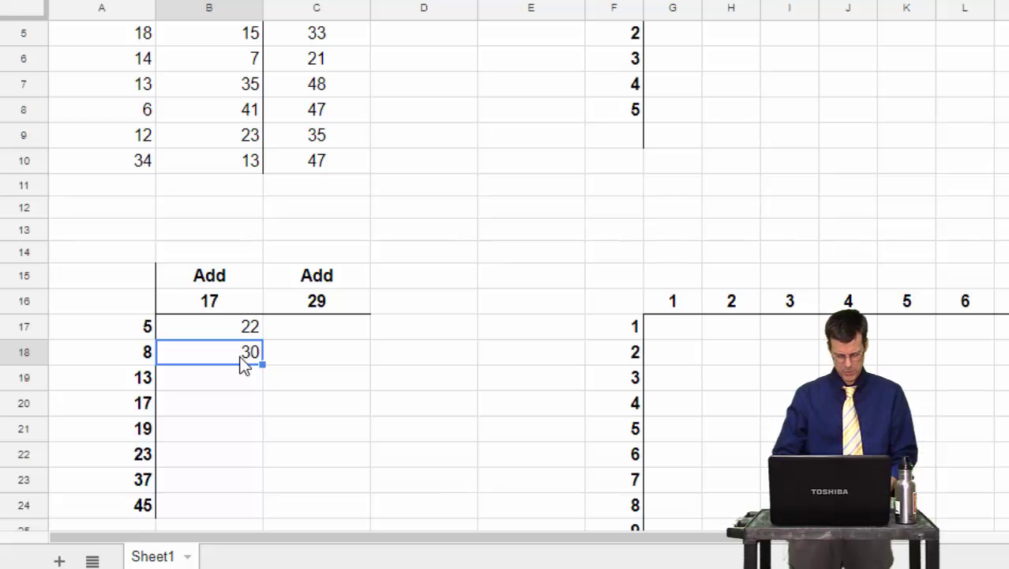
# - Try replacing the formula in B18 with =A18+17, and erase the entry to leave the cell empty
pyautogui.press('Delete')
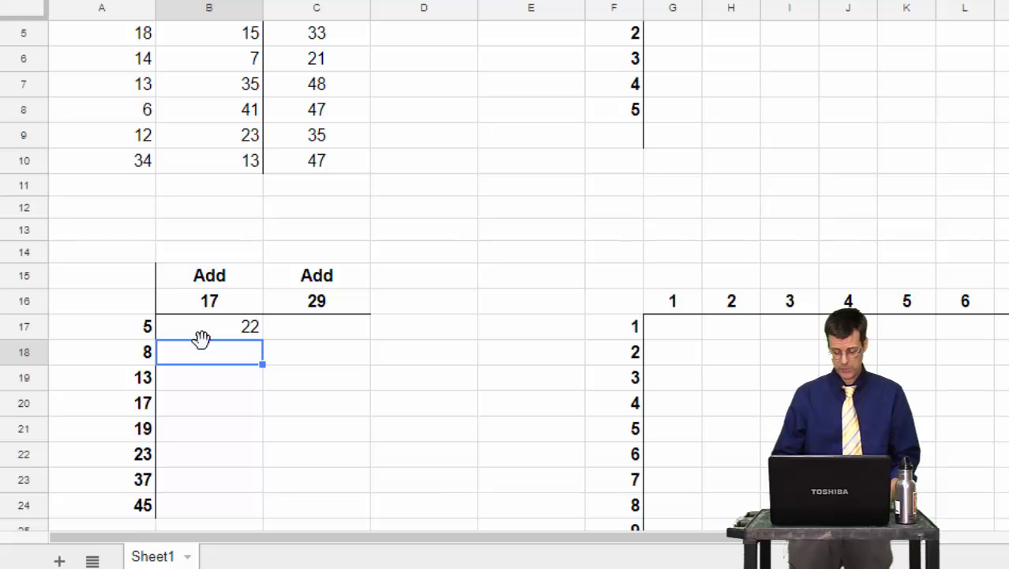
pyautogui.write('=')
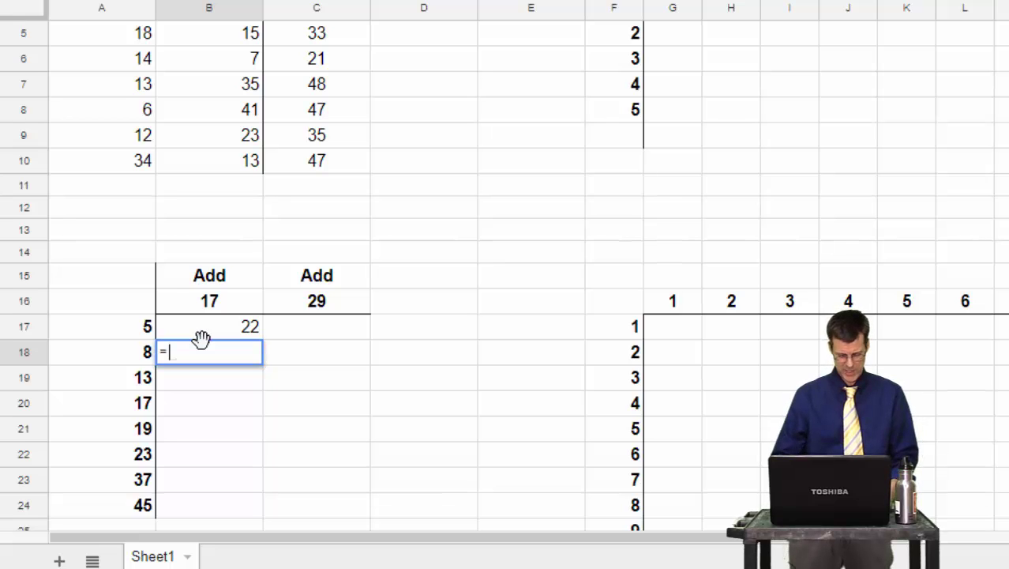
pyautogui.click(131, 361)
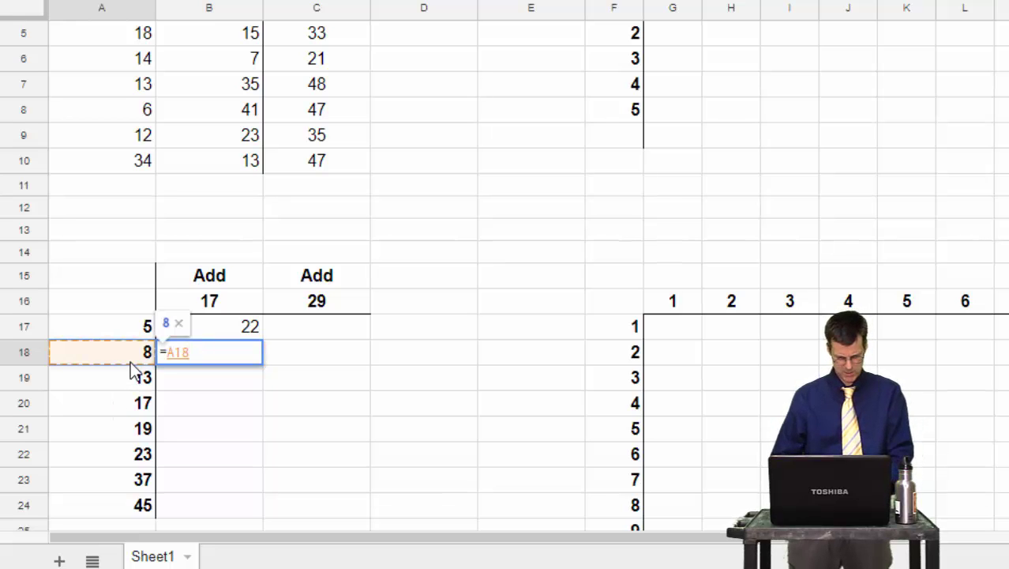
pyautogui.write('+17')
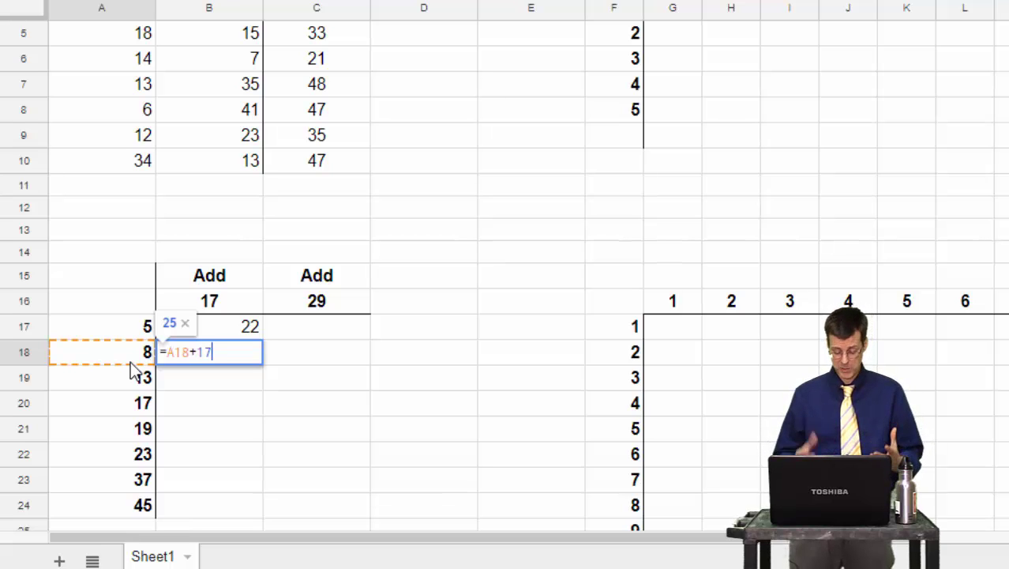
pyautogui.press('BackSpace')
pyautogui.press('BackSpace')
pyautogui.press('BackSpace')
pyautogui.press('BackSpace')
pyautogui.press('BackSpace')
pyautogui.press('BackSpace')
pyautogui.press('BackSpace')
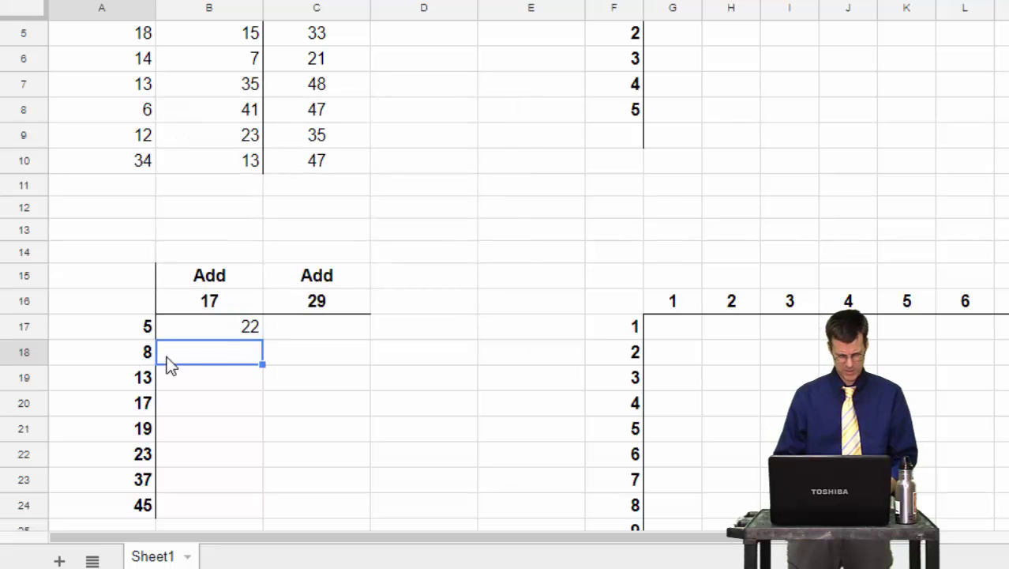
# - Clear the formula from cell B17
pyautogui.click(231, 334)
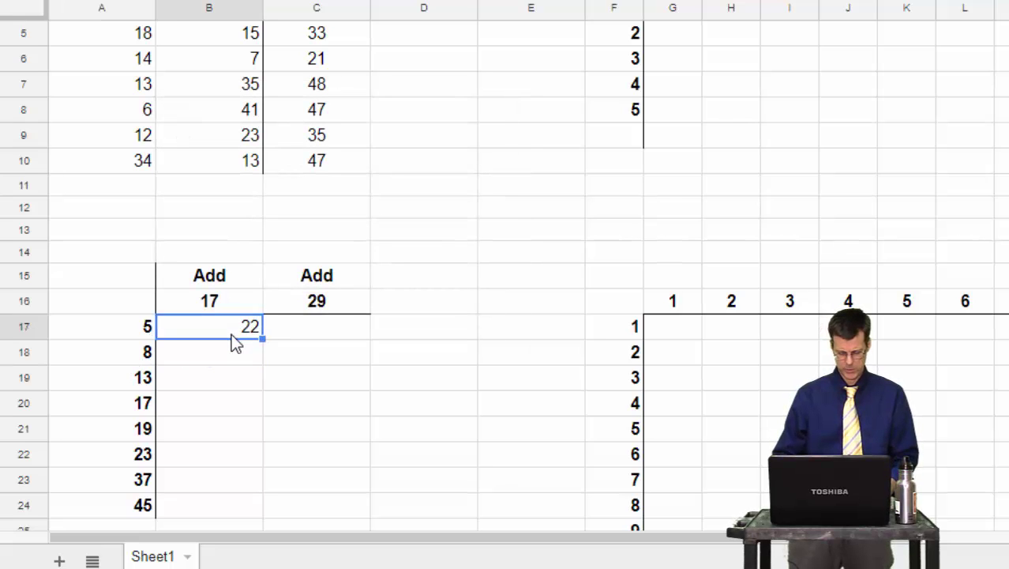
pyautogui.scroll(1, 231, 333)
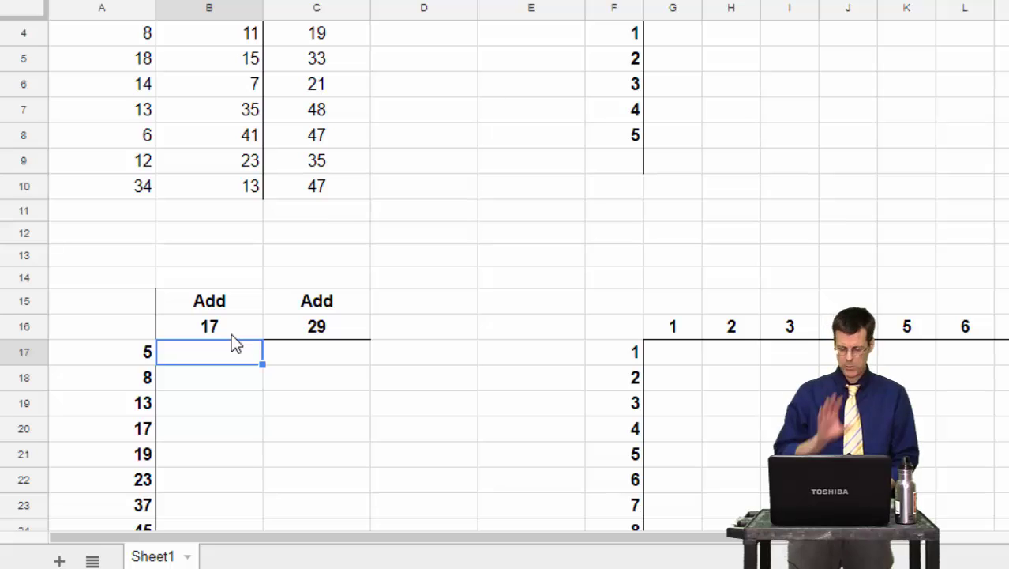
# - Look over the two blank number grids whose first empty cells are G4 and G17
pyautogui.scroll(1, 232, 333)
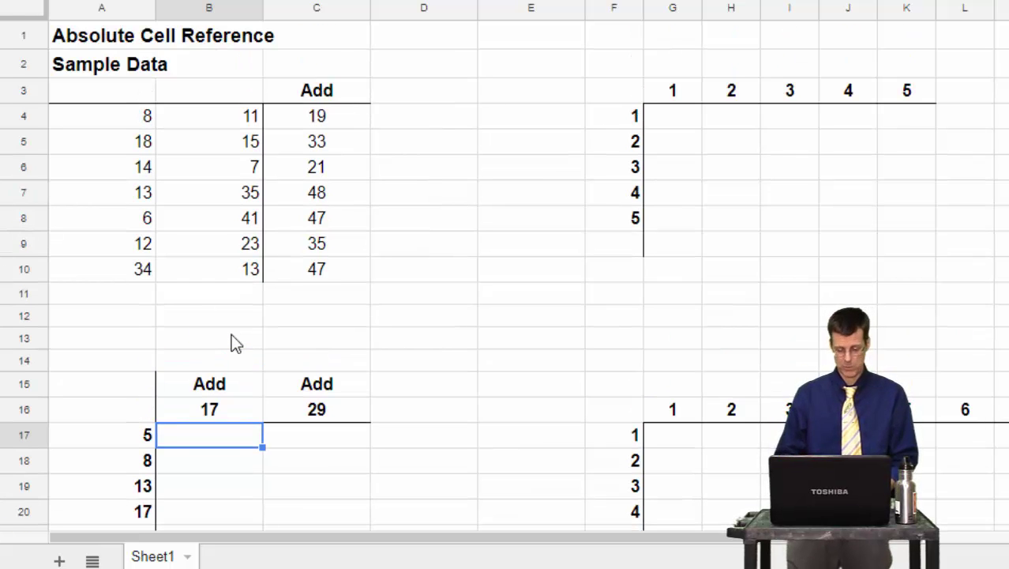
pyautogui.click(680, 119)
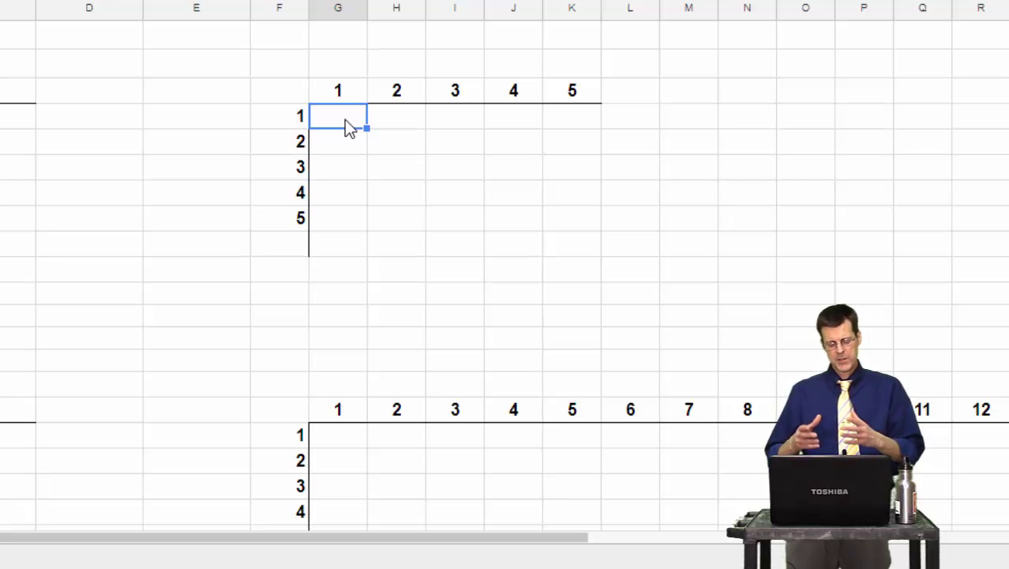
pyautogui.scroll(-5, 346, 123)
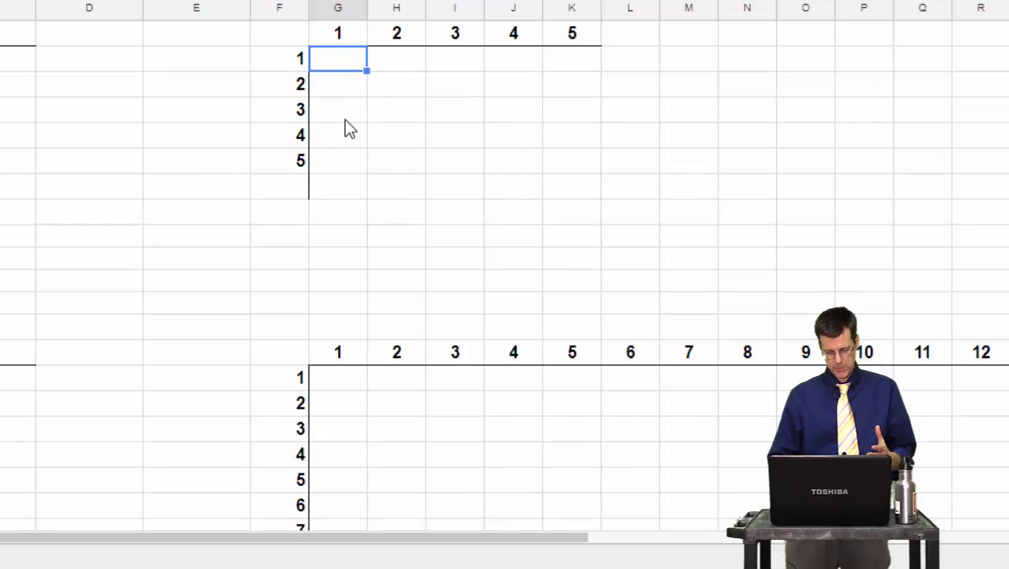
pyautogui.scroll(-4, 345, 121)
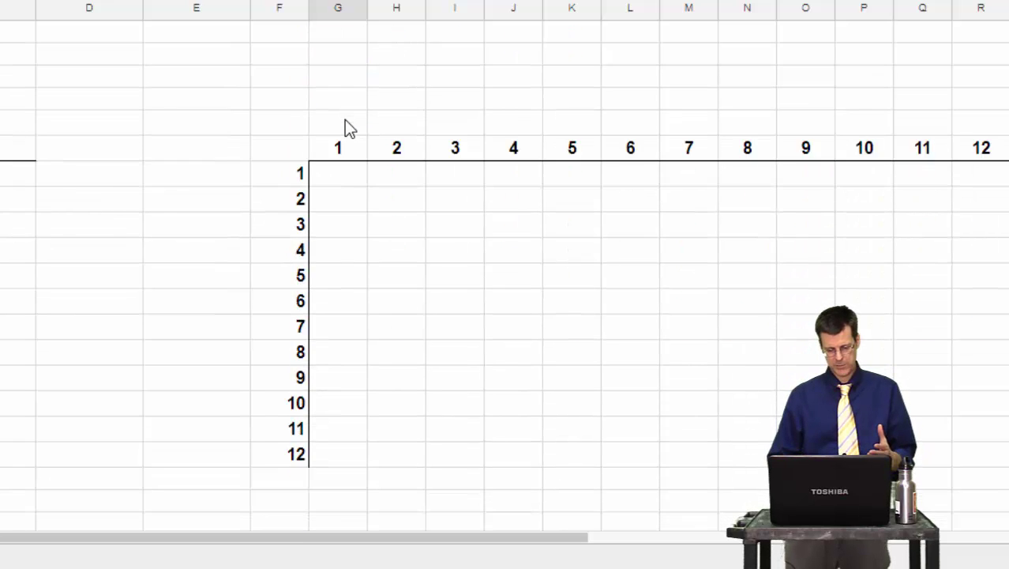
# - Enter the formula =F4*G3 in cell G4 of the five-by-five grid, using relative references
pyautogui.scroll(-1, 349, 128)
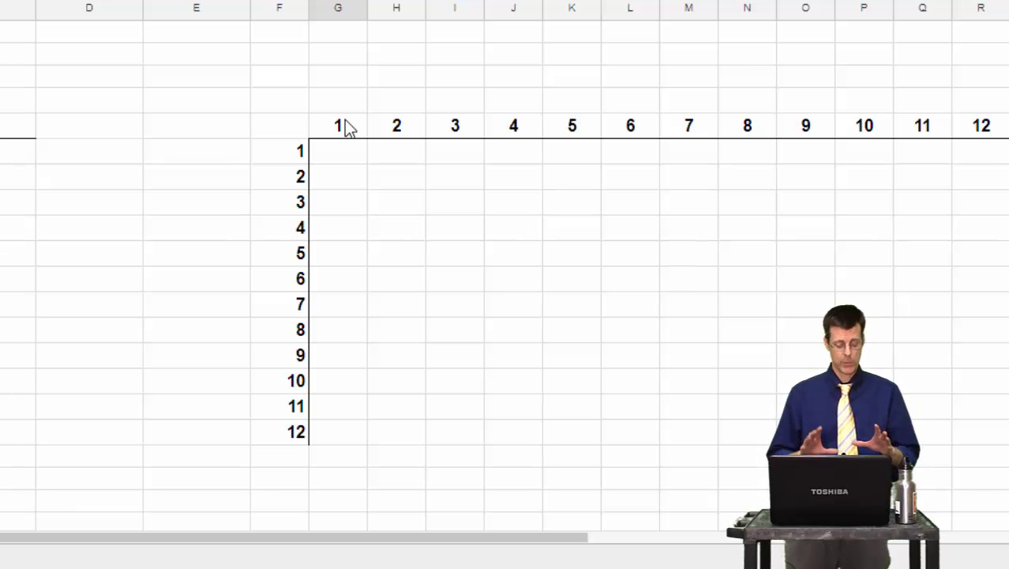
pyautogui.scroll(11, 344, 119)
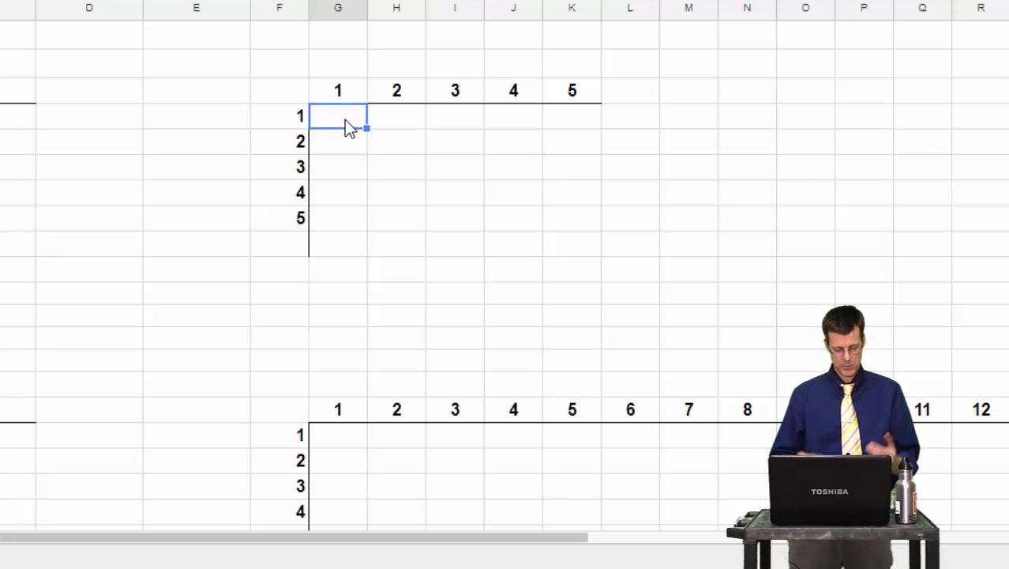
pyautogui.write('=')
pyautogui.click(293, 121)
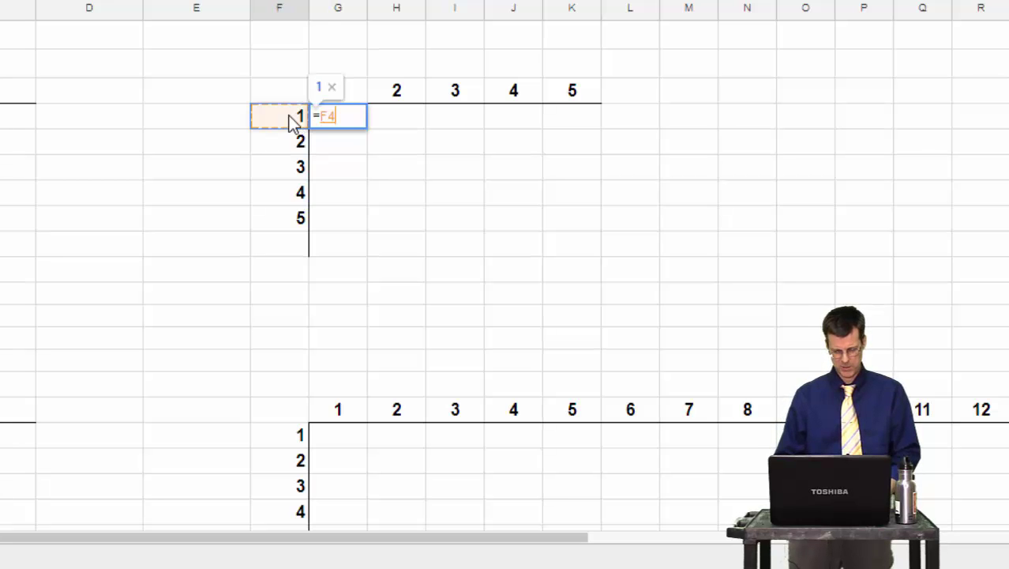
pyautogui.write('*')
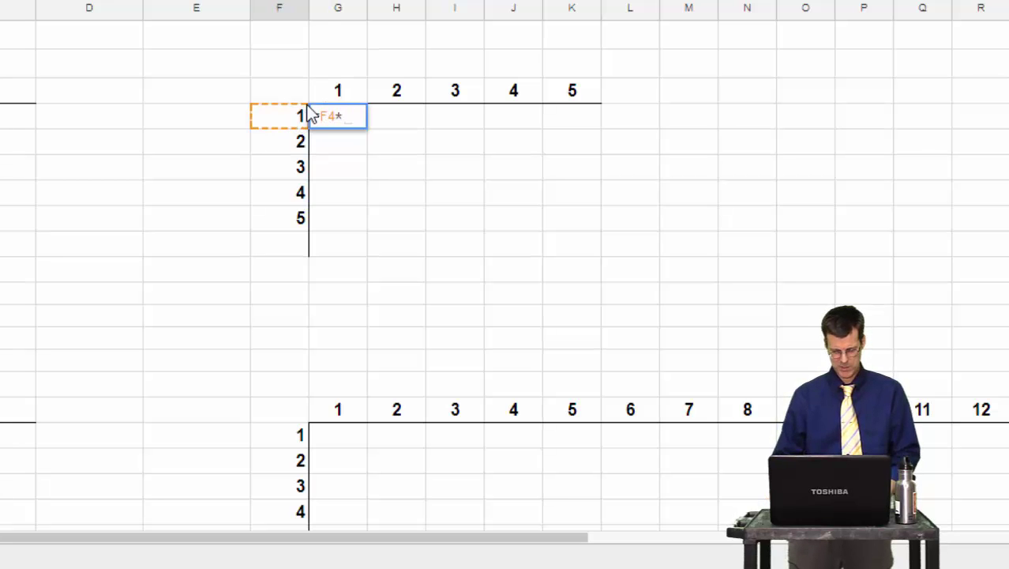
pyautogui.click(343, 90)
pyautogui.press('Return')
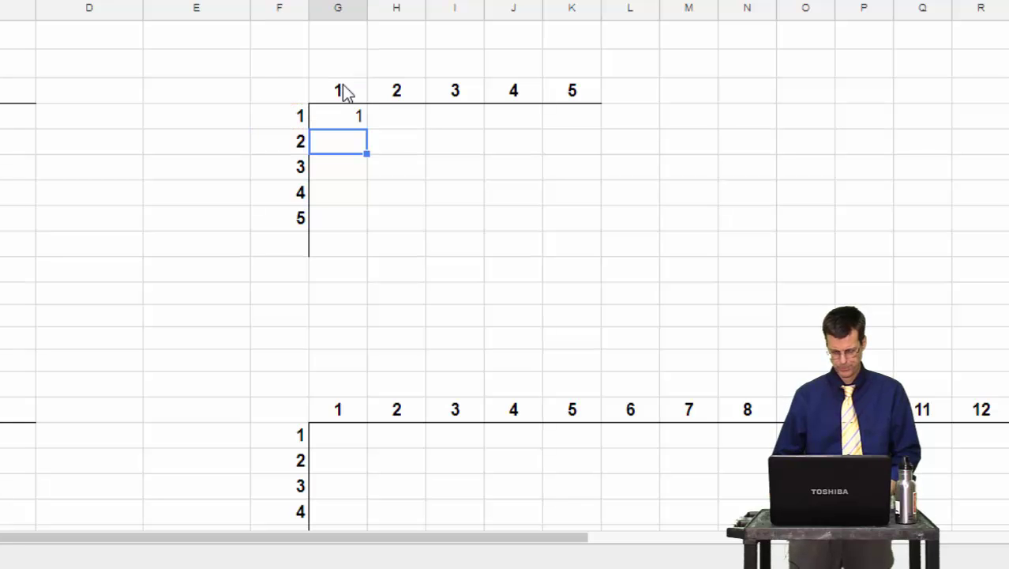
# - Fill the G4 formula down to G8 and inspect the references in the copied formula in G7
pyautogui.click(347, 120)
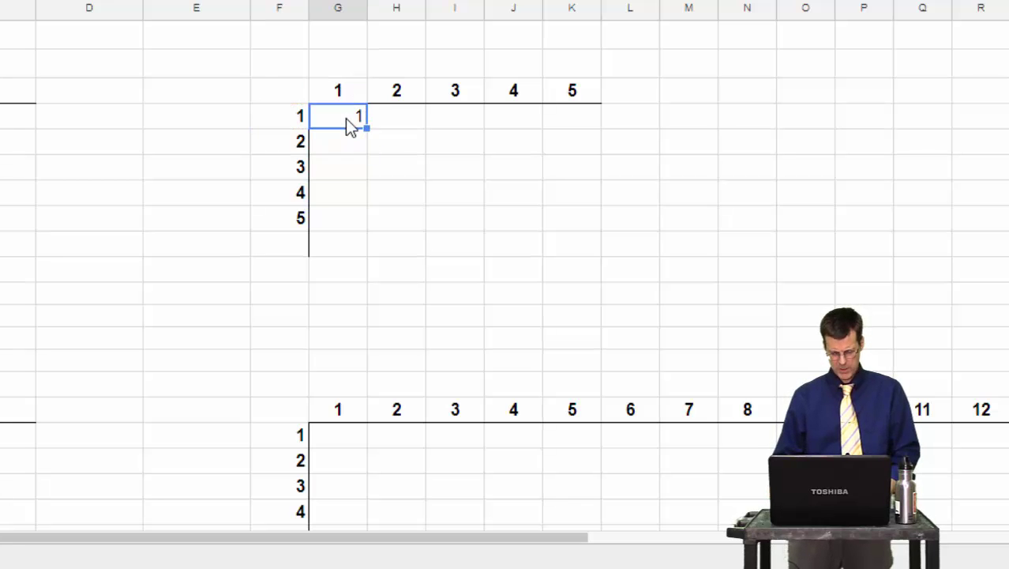
pyautogui.moveTo(367, 126); pyautogui.dragTo(360, 229)
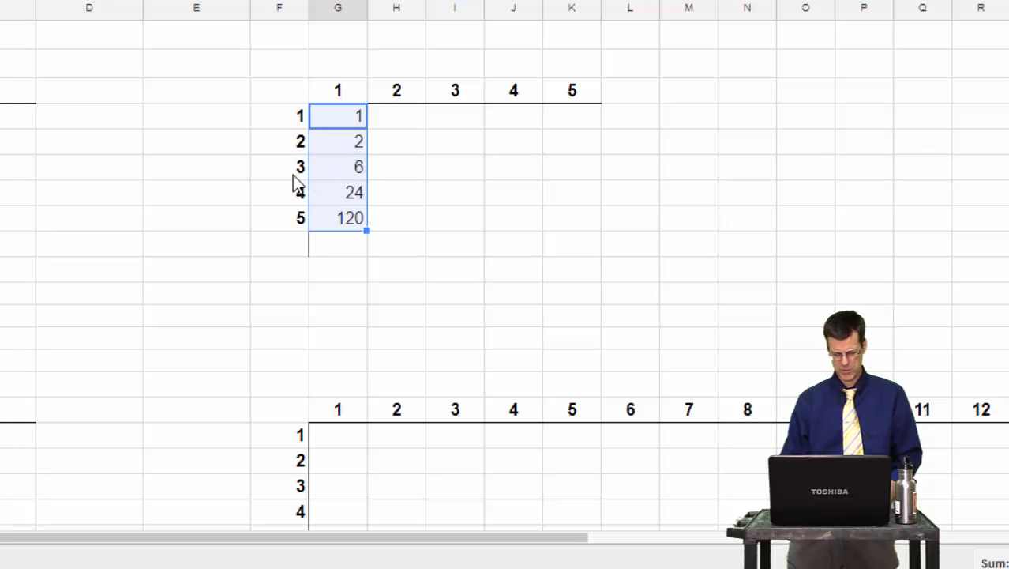
pyautogui.click(354, 197)
pyautogui.doubleClick(353, 197)
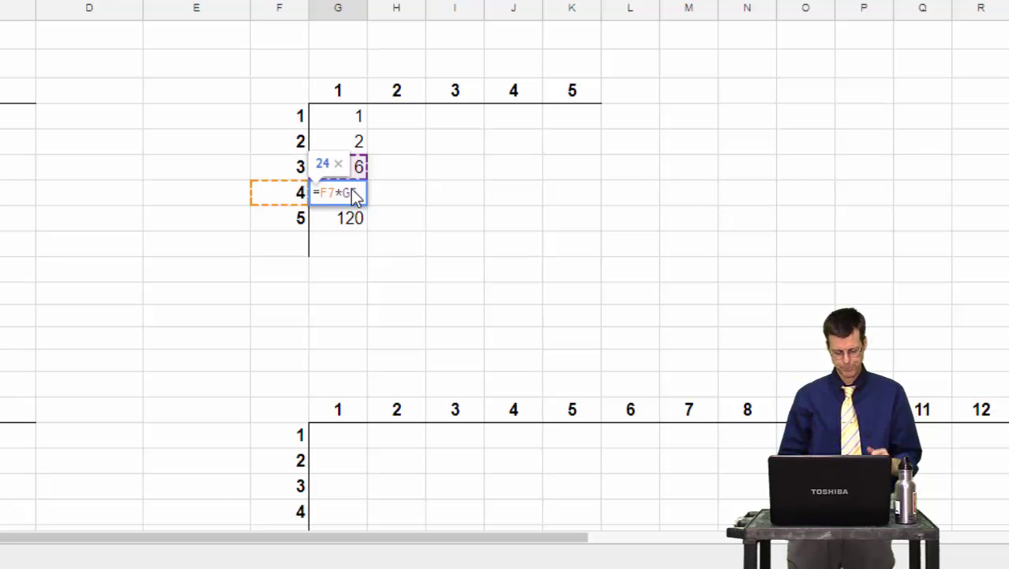
pyautogui.press('Escape')
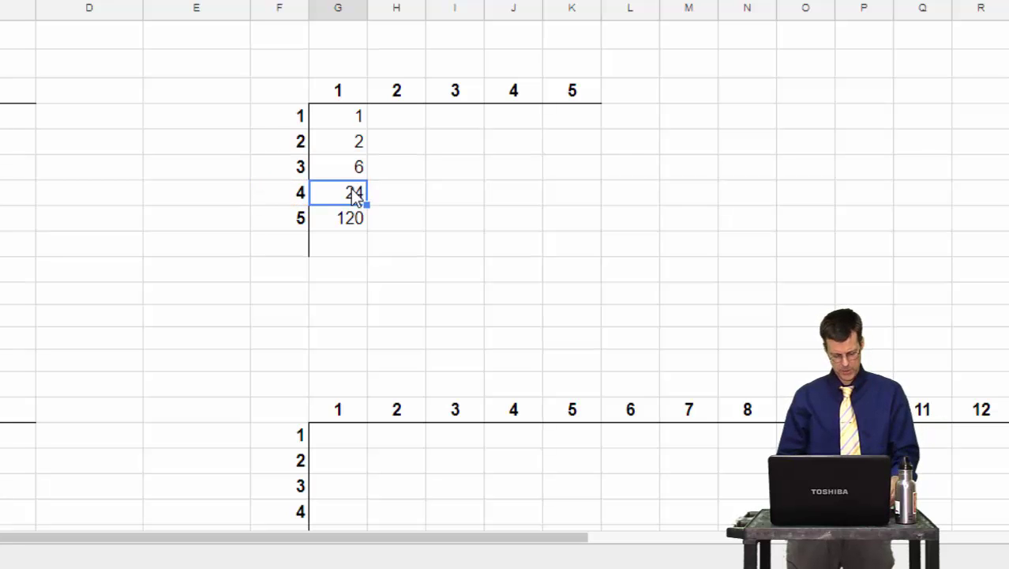
# - Undo the fill down column G and the formula entry in G4
pyautogui.hotkey('ctrl', 'z')
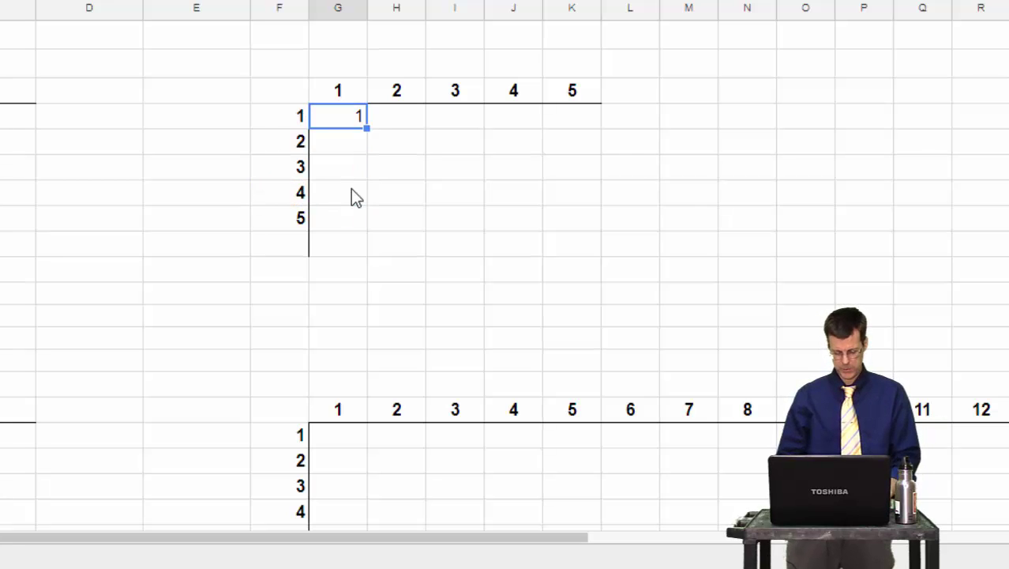
pyautogui.hotkey('ctrl', 'z')
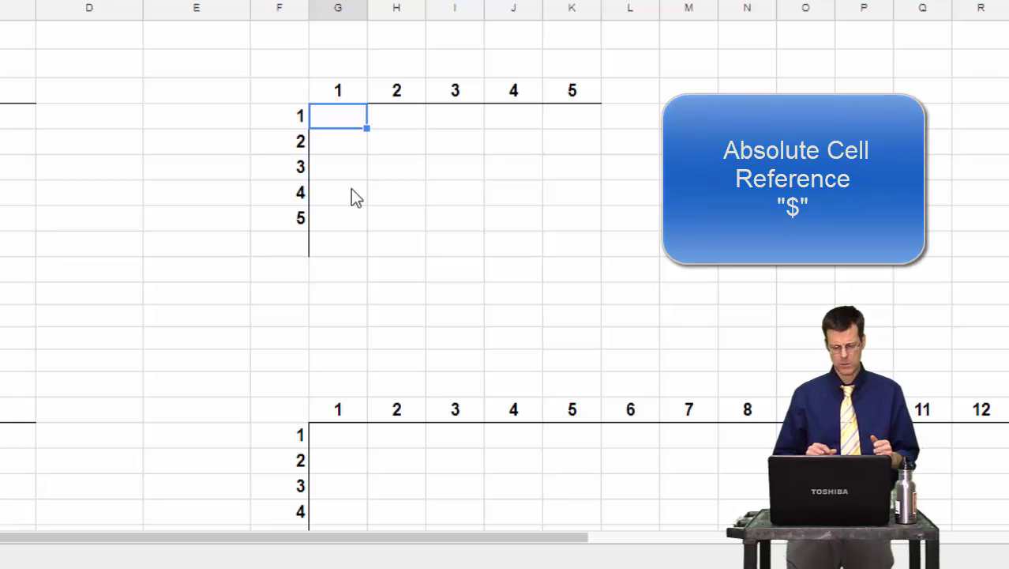
# - Enter the formula =F4*$G$3 in cell G4 so the column header is an absolute reference
pyautogui.write('=')
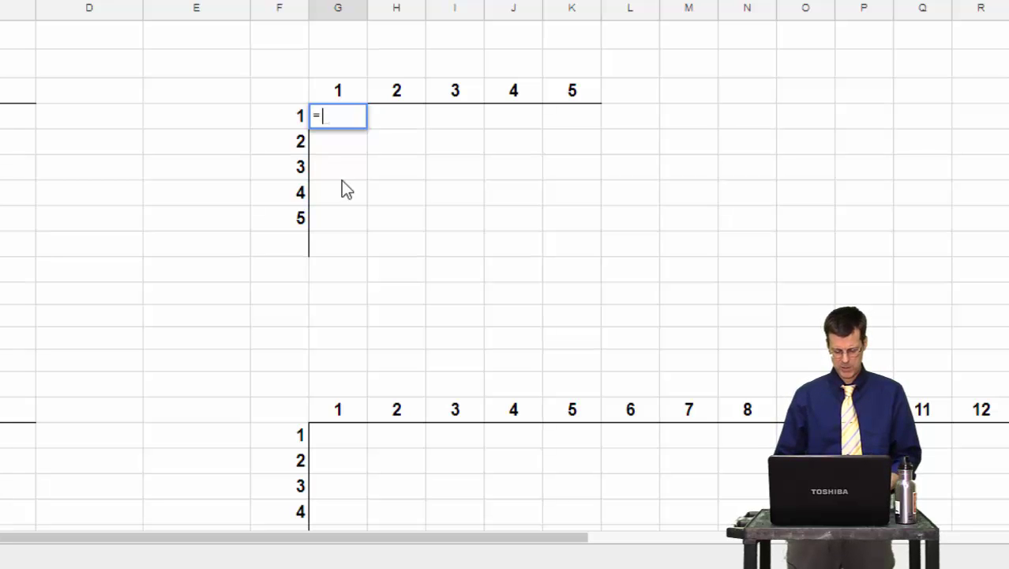
pyautogui.click(281, 123)
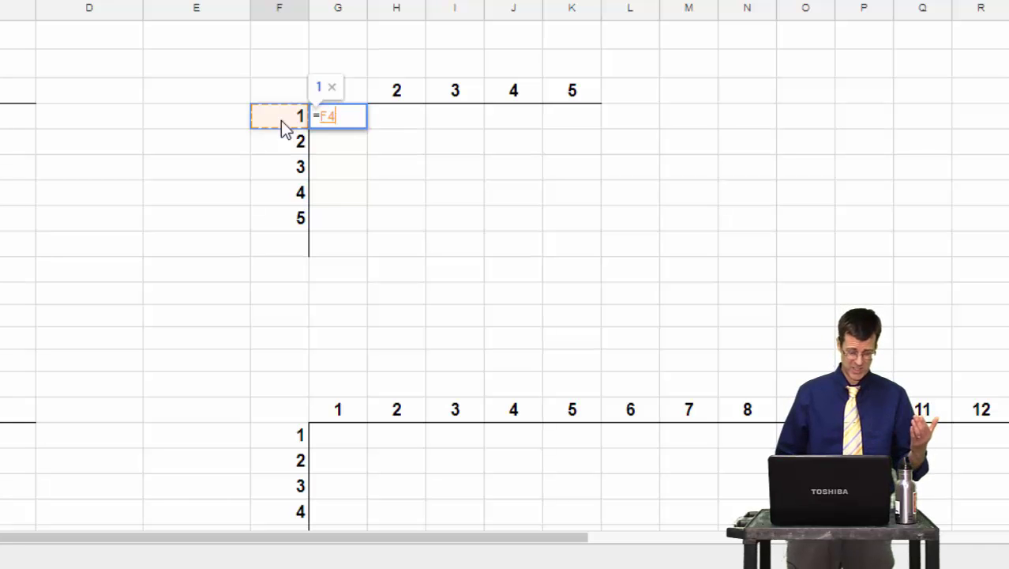
pyautogui.write('*')
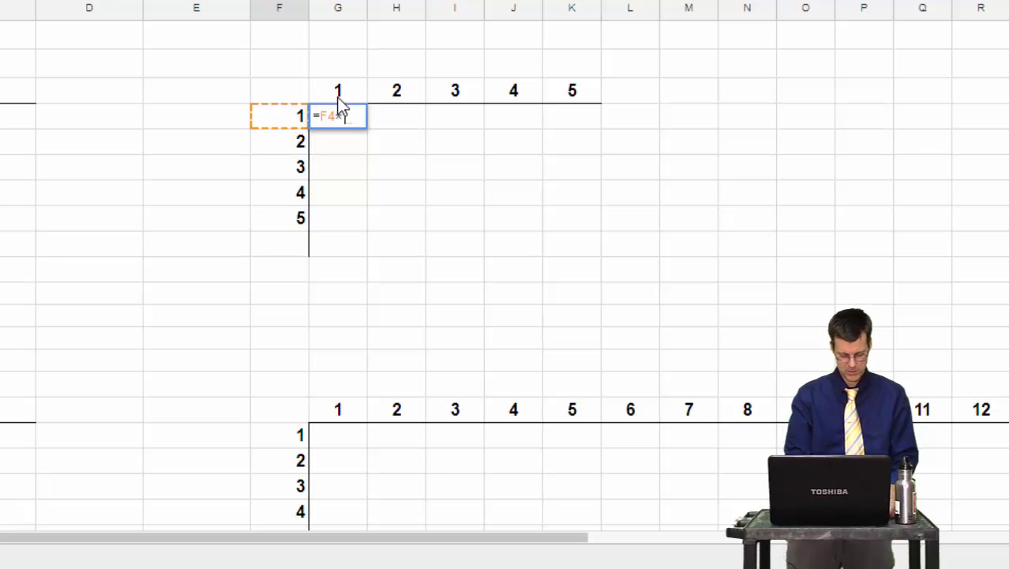
pyautogui.write('$')
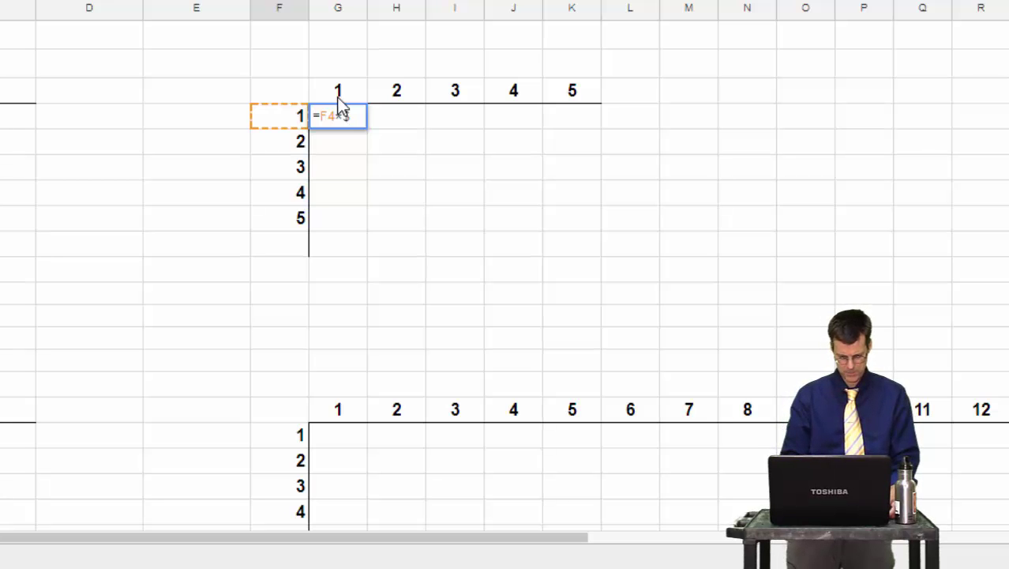
pyautogui.write('G$')
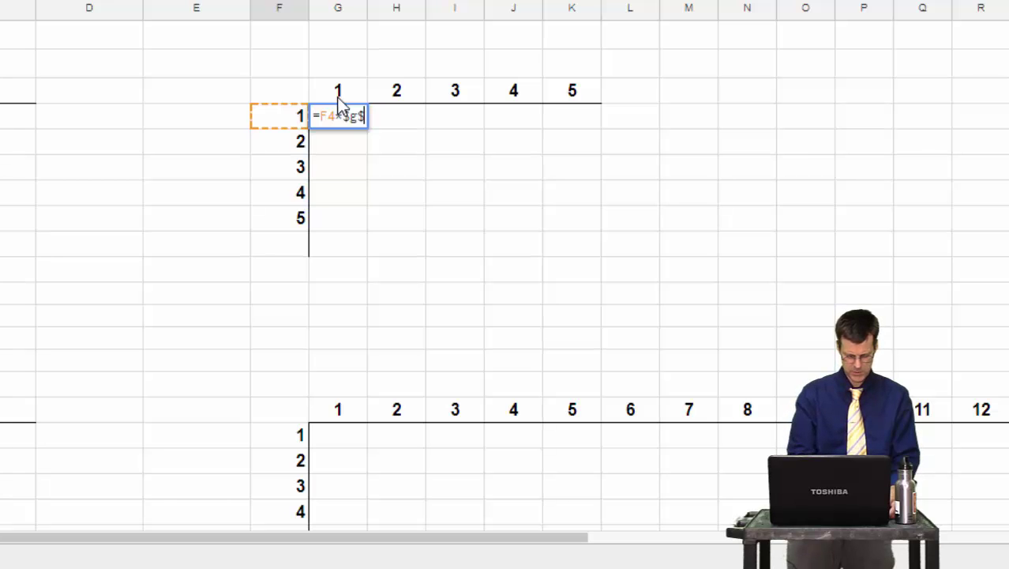
pyautogui.write('3')
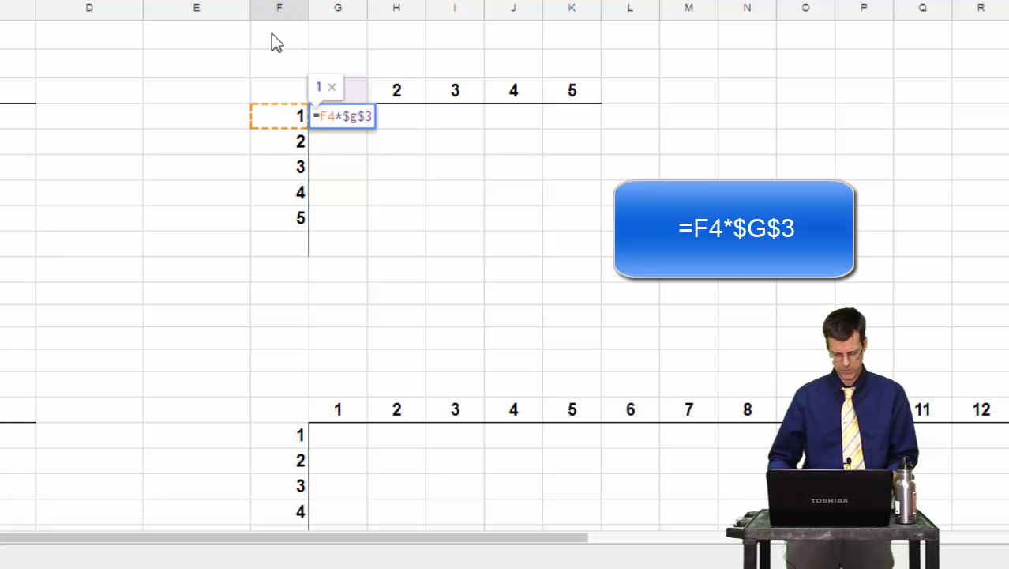
pyautogui.press('Return')
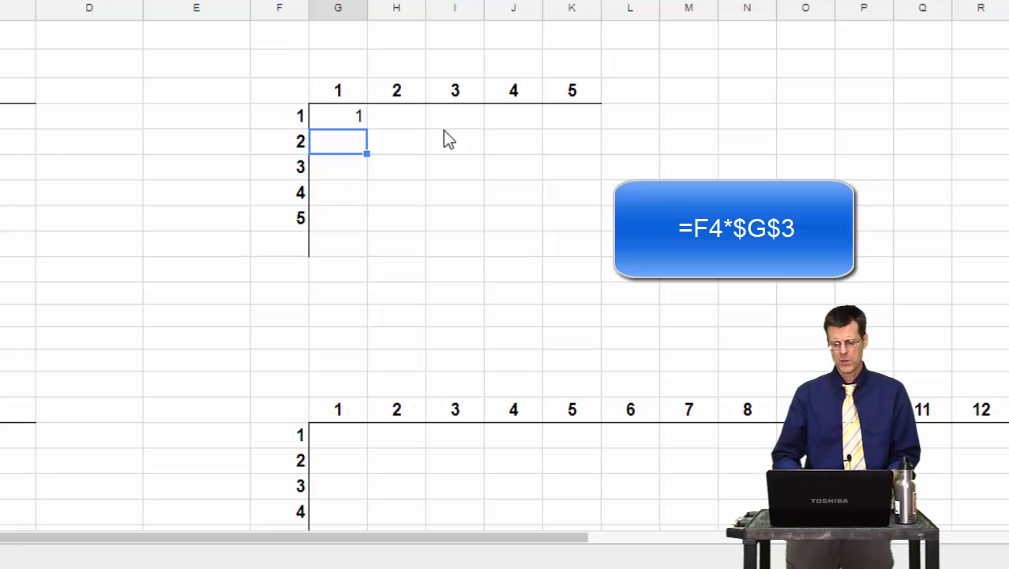
# - Fill the absolute-reference formula from G4 down to G8 and inspect the copied formula in G7
pyautogui.click(335, 118)
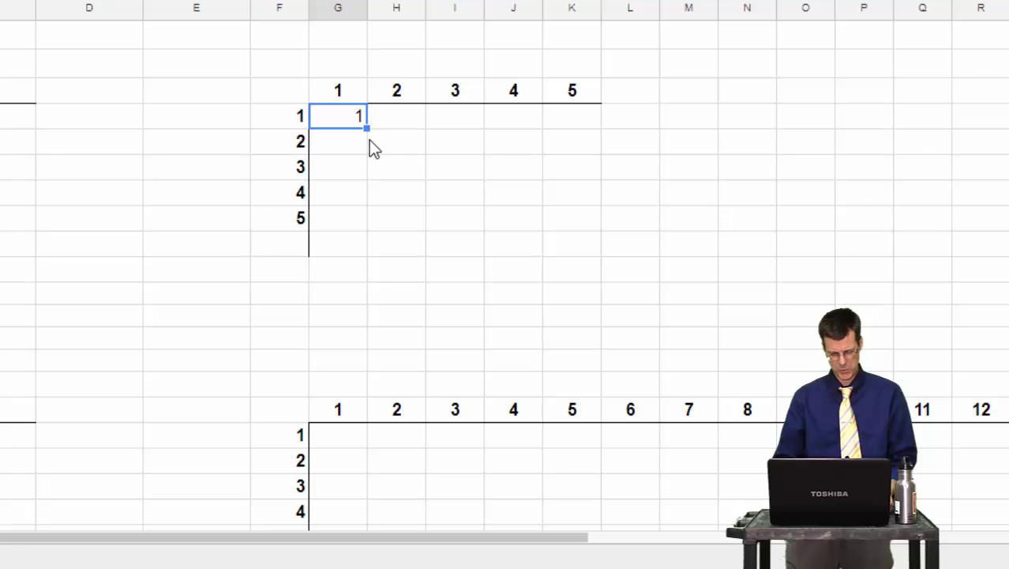
pyautogui.moveTo(365, 128); pyautogui.dragTo(365, 237)
pyautogui.click(358, 252)
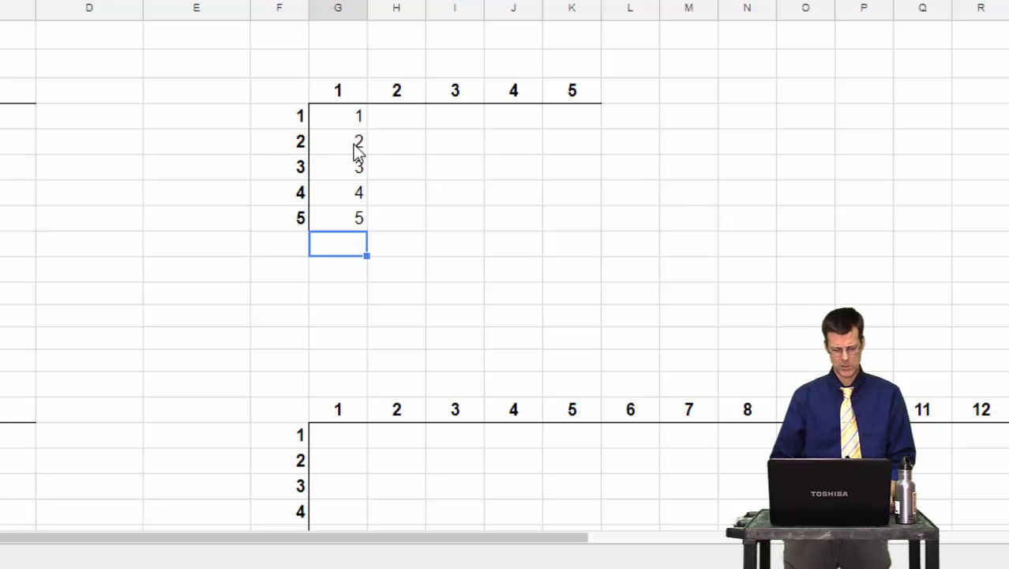
pyautogui.doubleClick(352, 190)
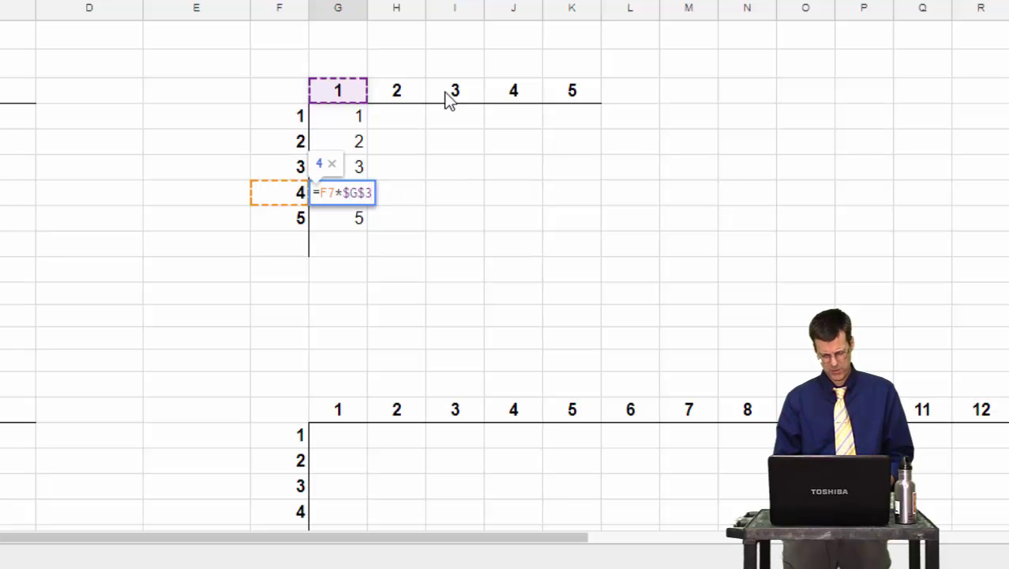
pyautogui.hotkey('ctrl', 'Return')
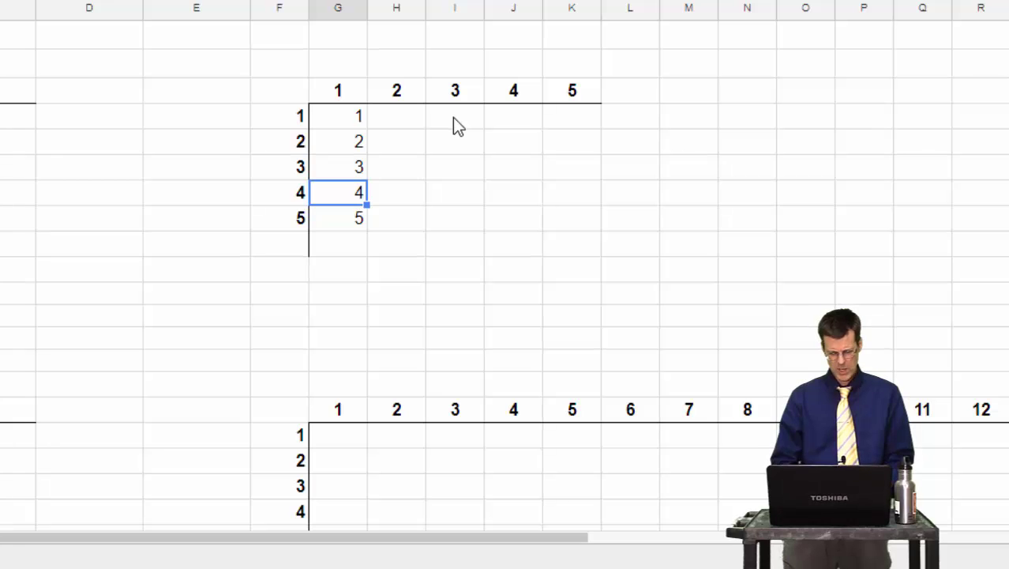
# - Enter the formula =F4*I$3 in cell I4, locking only the row of the column header reference
pyautogui.click(453, 118)
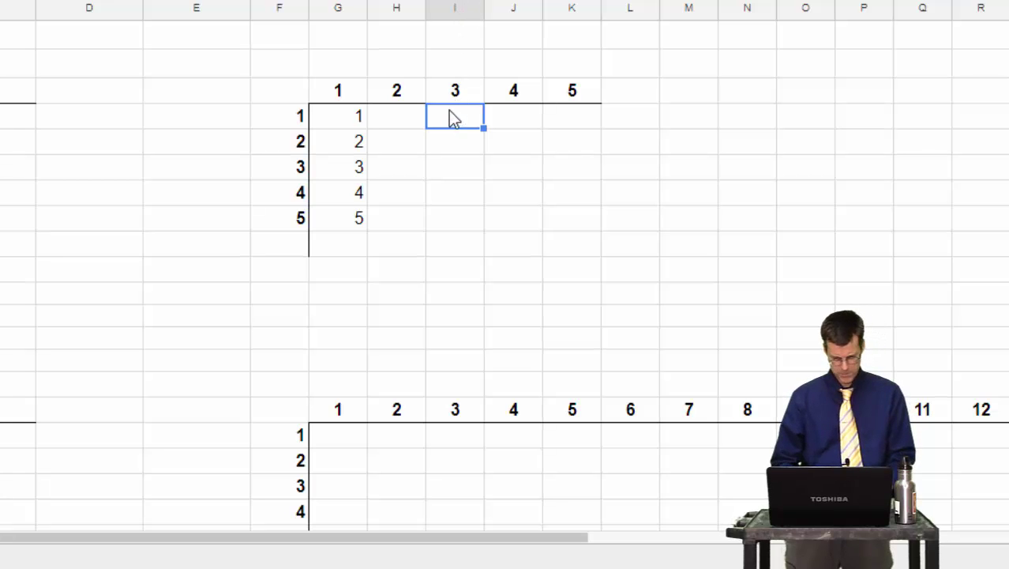
pyautogui.click(454, 95)
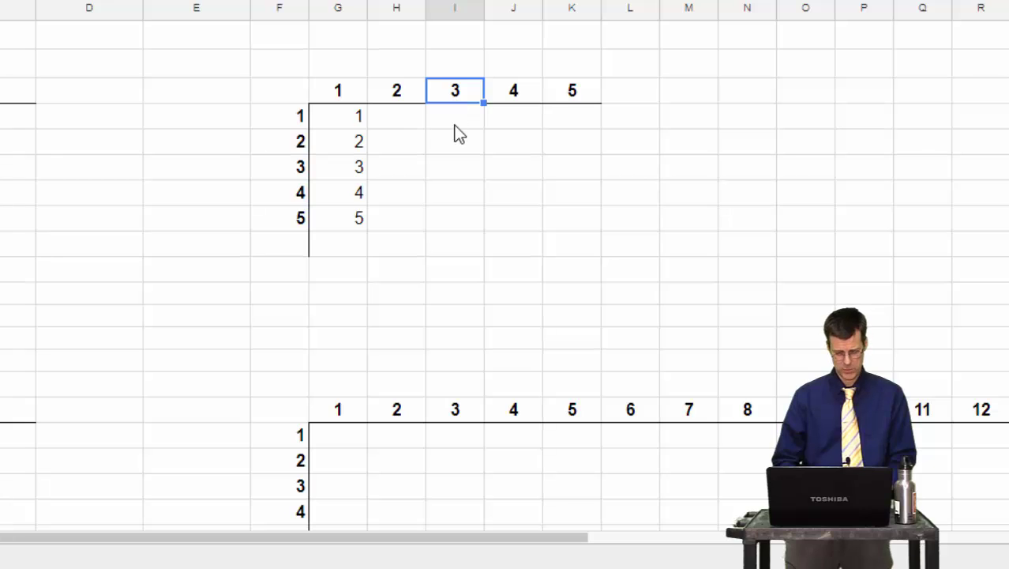
pyautogui.click(455, 131)
pyautogui.write('=')
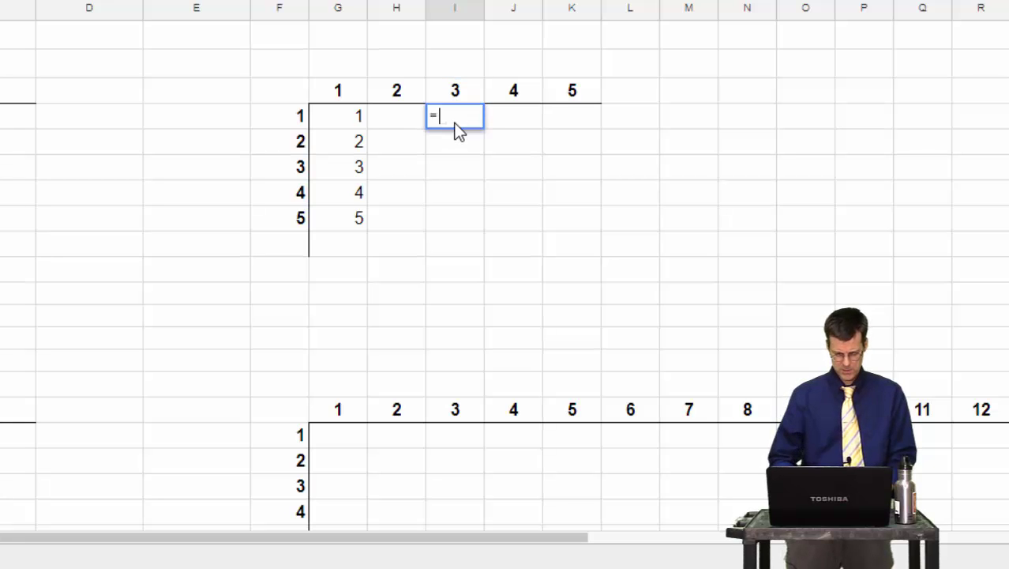
pyautogui.click(294, 120)
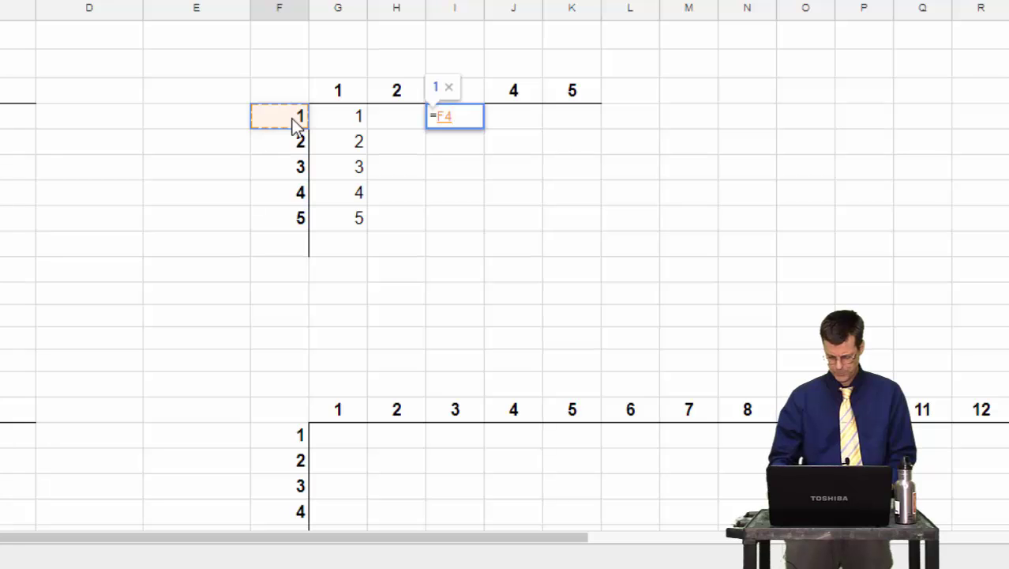
pyautogui.write('*')
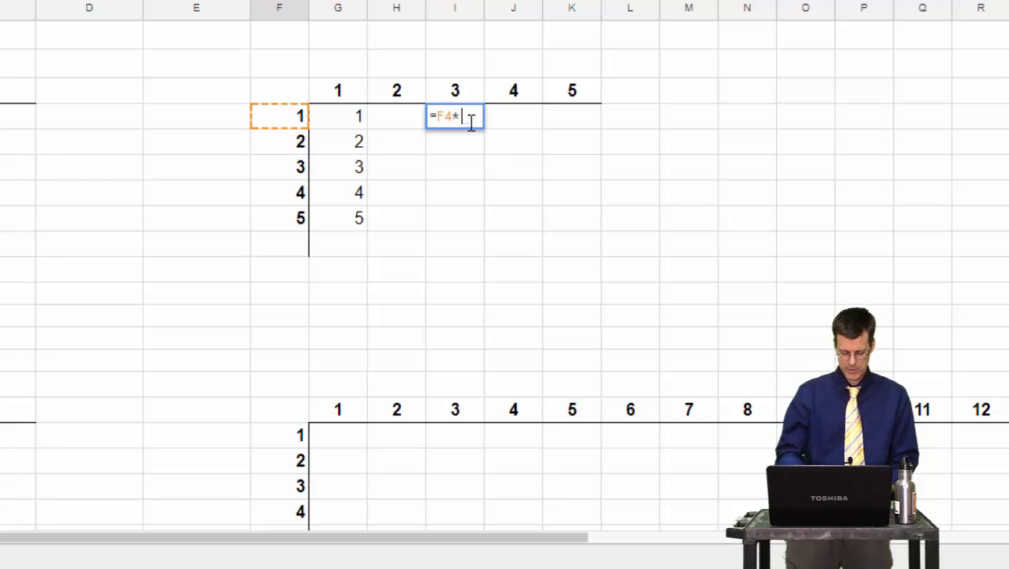
pyautogui.write('i')
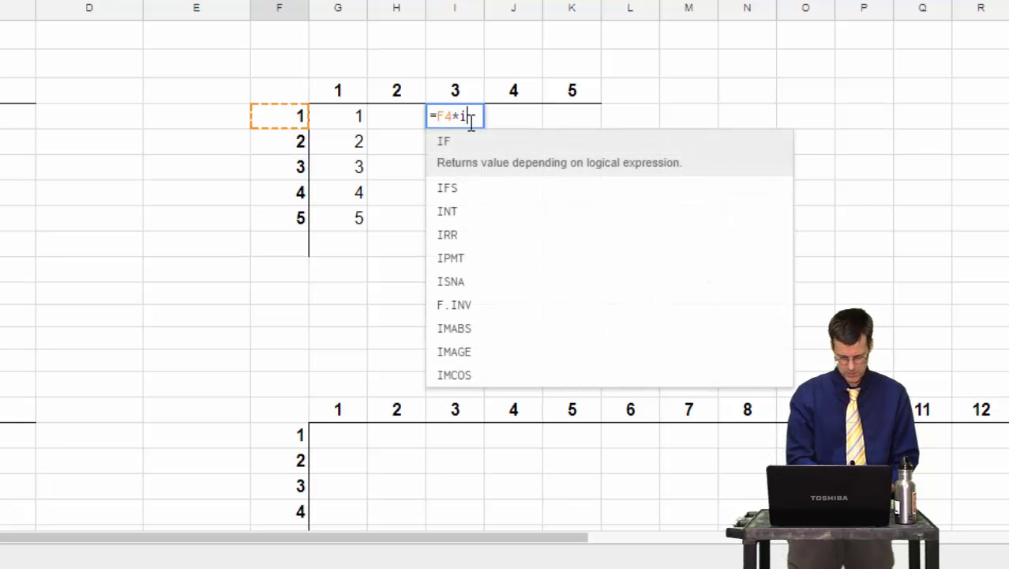
pyautogui.write('$3')
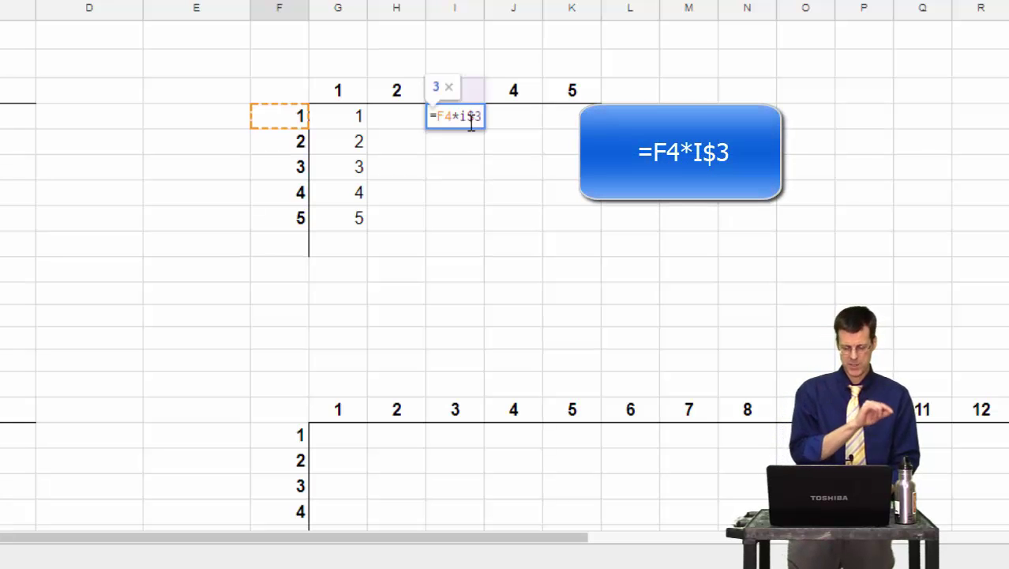
pyautogui.press('Return')
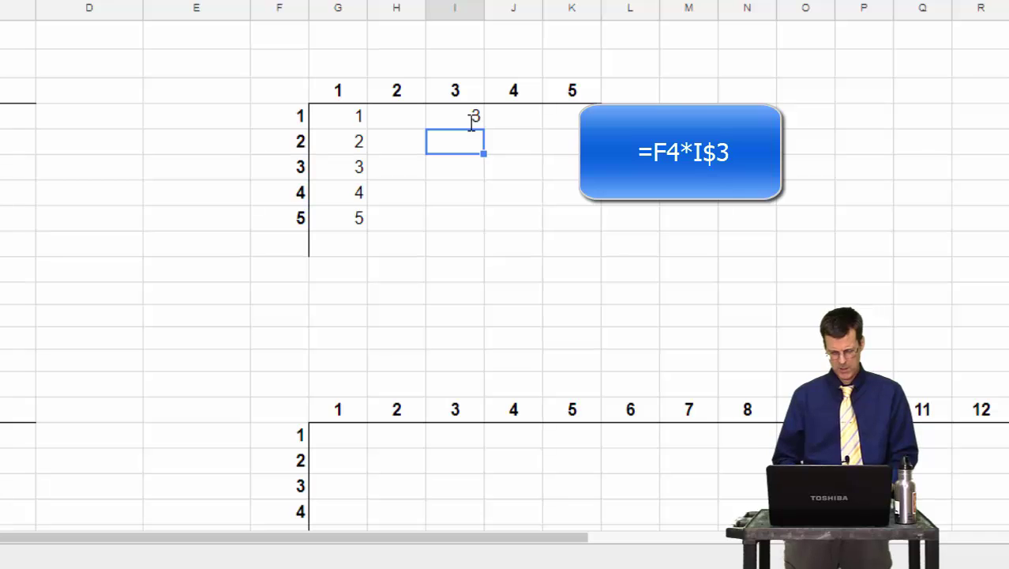
# - Fill the I4 formula down to I8 and inspect the references in the copied formula in I7
pyautogui.click(474, 122)
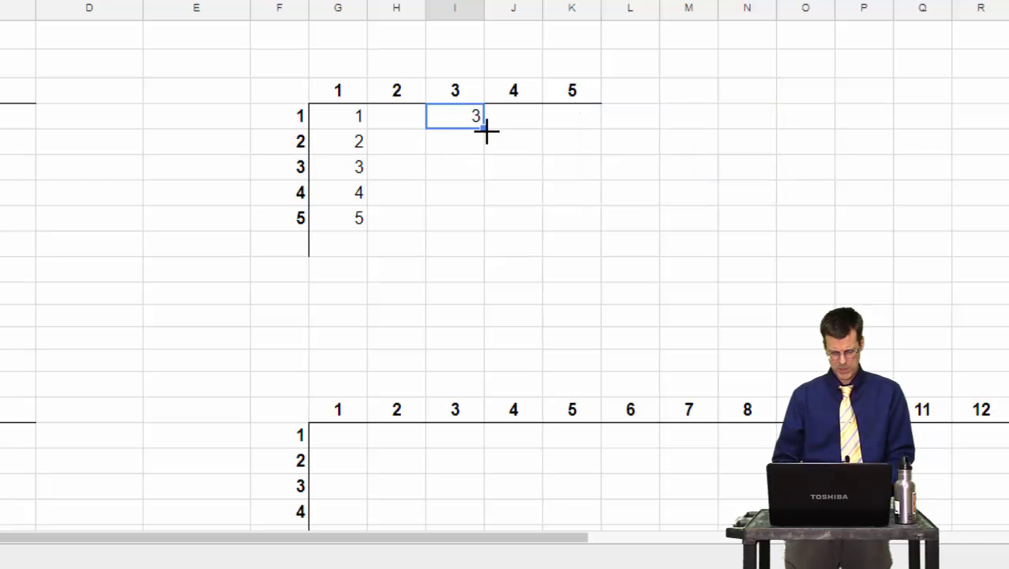
pyautogui.moveTo(485, 134); pyautogui.dragTo(481, 208)
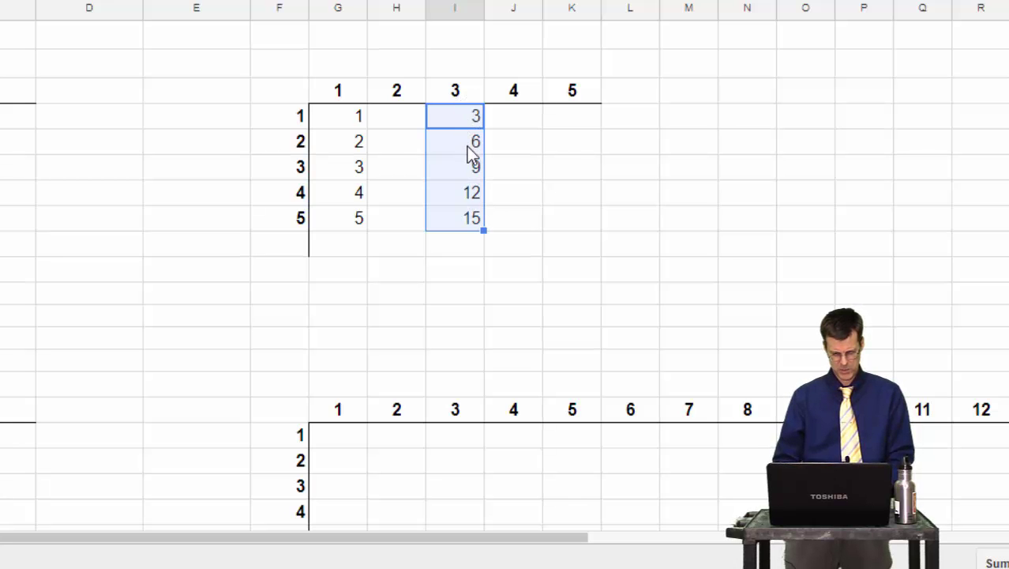
pyautogui.click(464, 197)
pyautogui.doubleClick(463, 197)
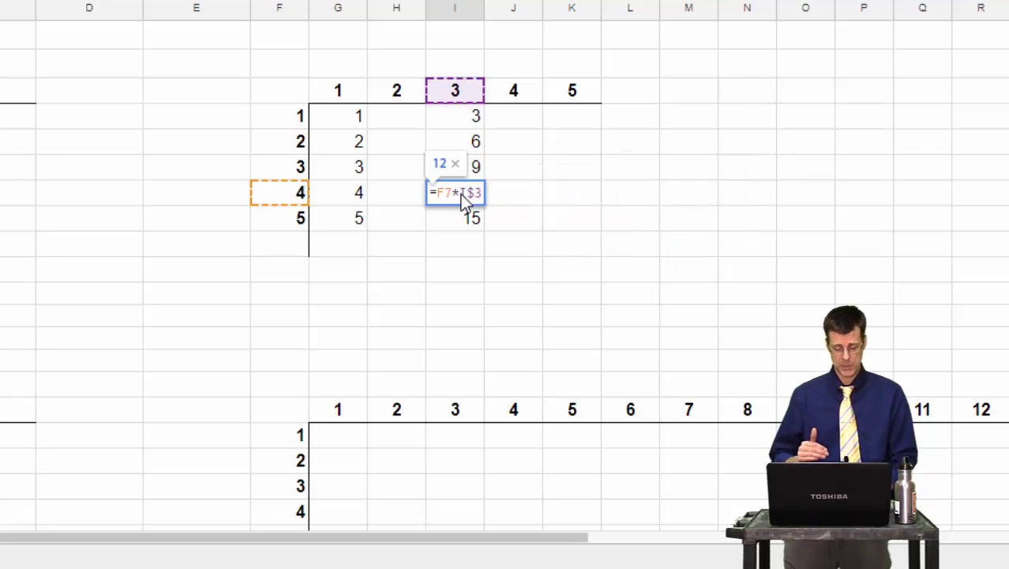
pyautogui.press('Escape')
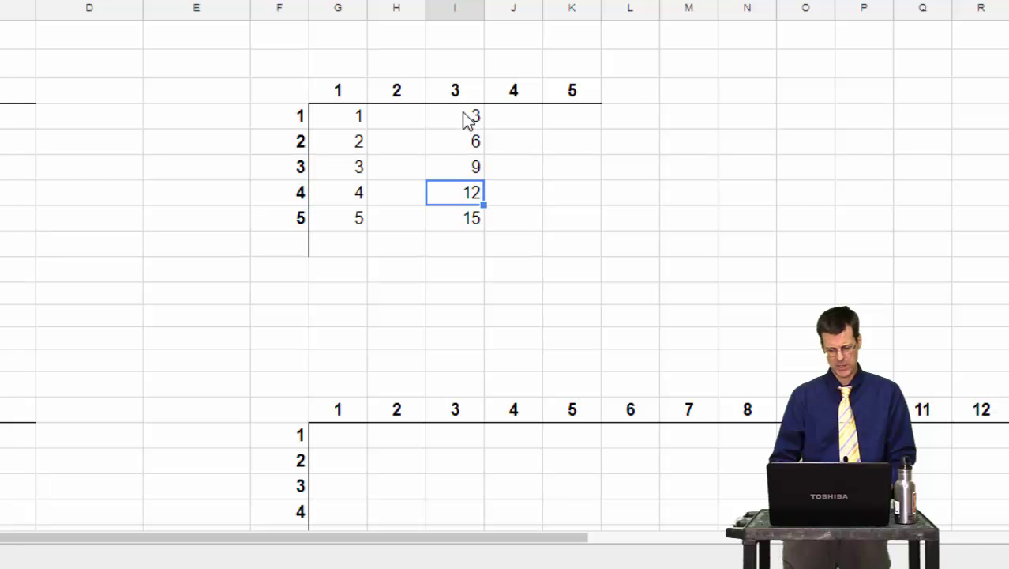
pyautogui.doubleClick(461, 198)
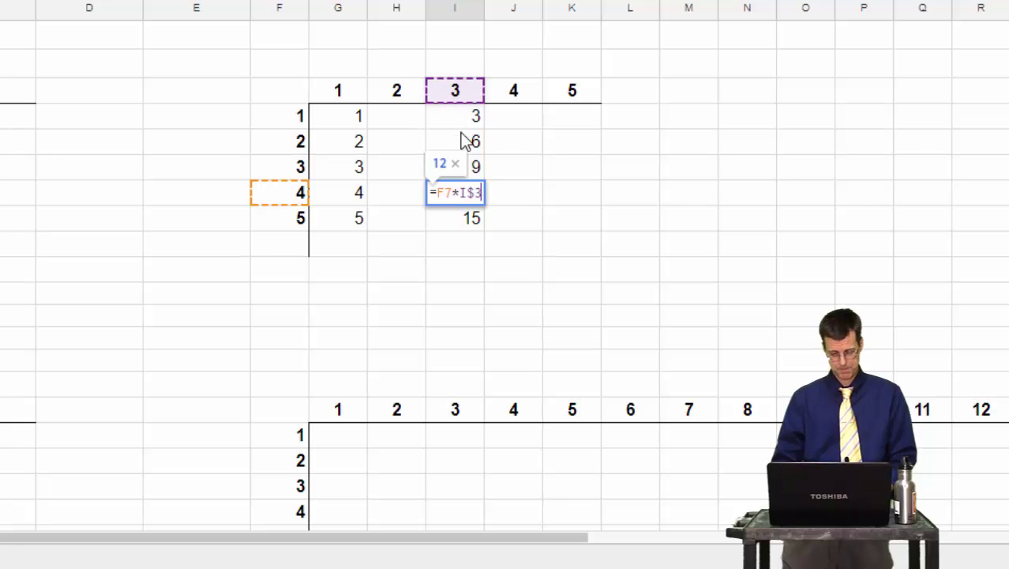
# - Leave the I7 formula and clear the contents of cells G7 through I8
pyautogui.press('Return')
pyautogui.click(357, 197)
pyautogui.moveTo(357, 197); pyautogui.dragTo(456, 221)
pyautogui.press('Delete')
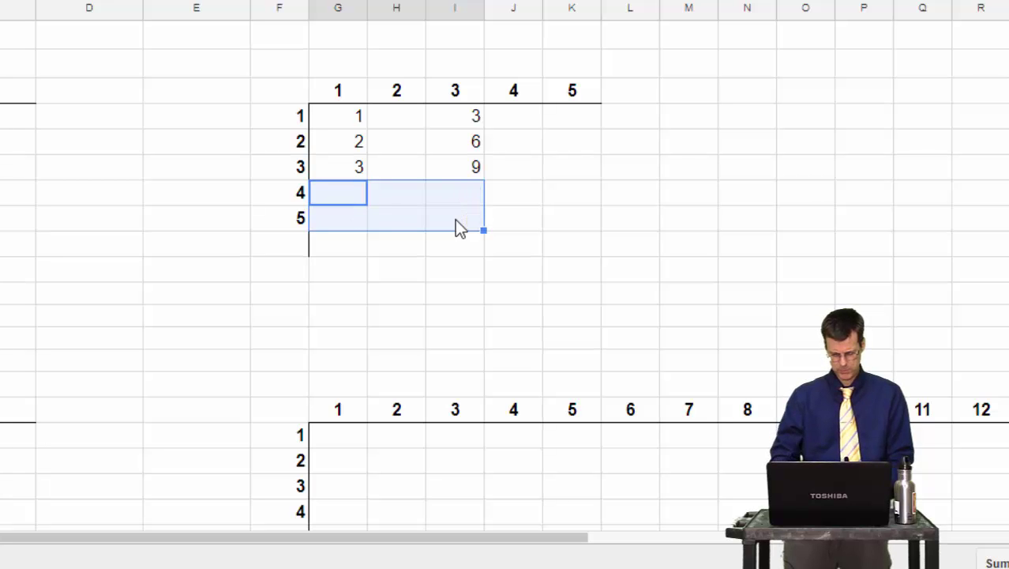
# - Enter the formula =G3*$F8 in cell G8, locking only the column of the row header reference
pyautogui.click(350, 222)
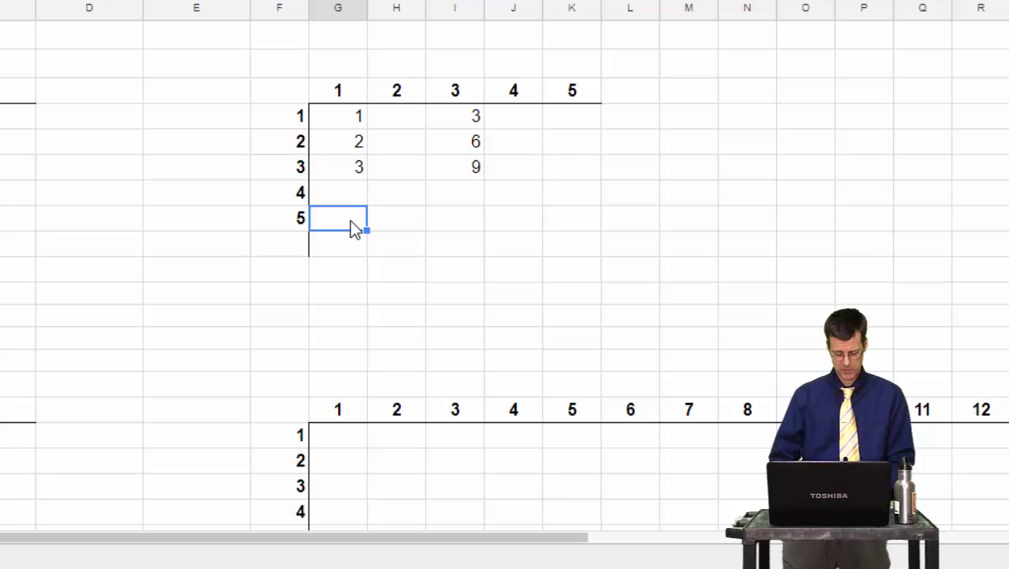
pyautogui.write('=')
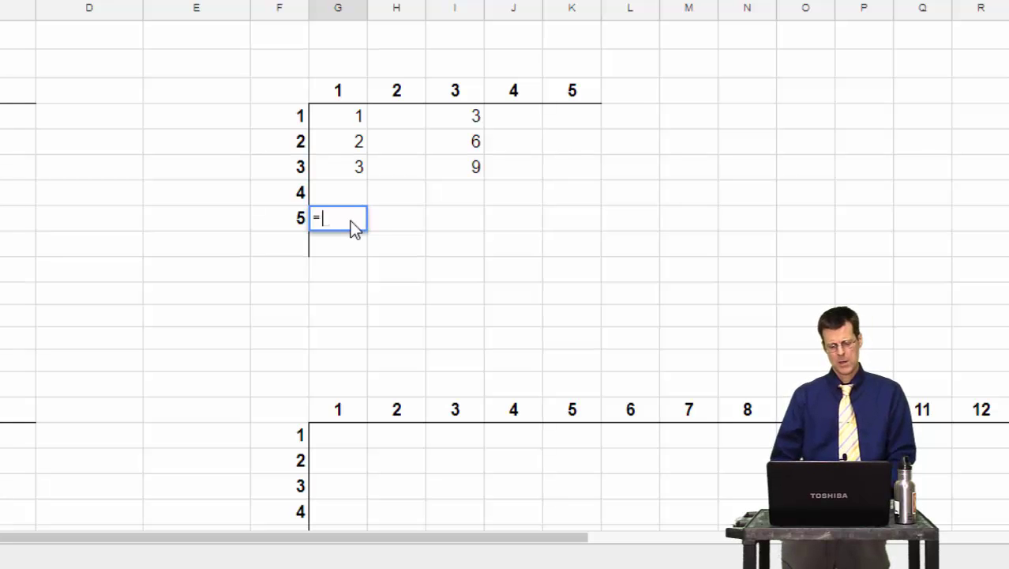
pyautogui.click(336, 91)
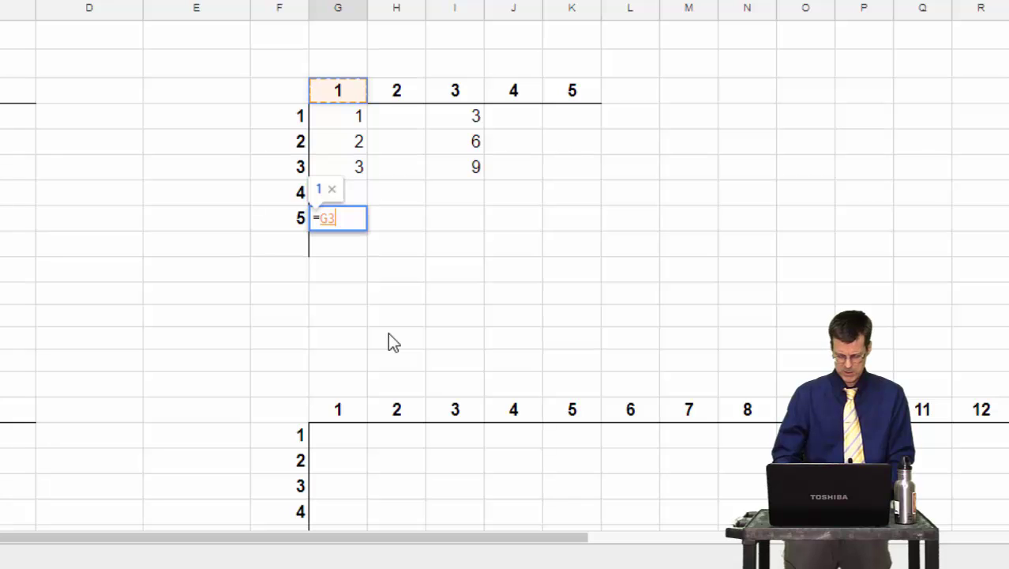
pyautogui.write('*')
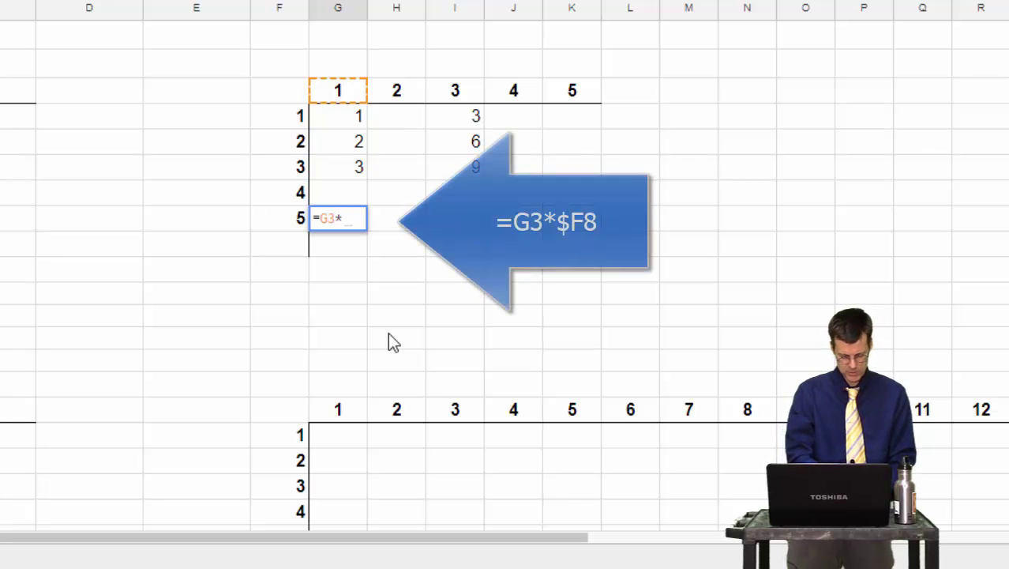
pyautogui.write('F')
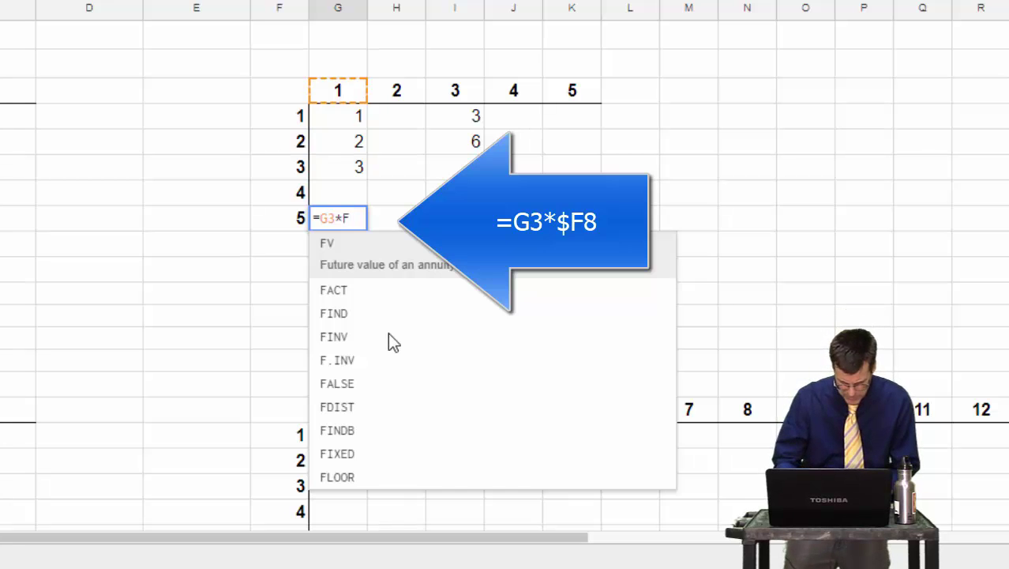
pyautogui.press('BackSpace')
pyautogui.write('$f')
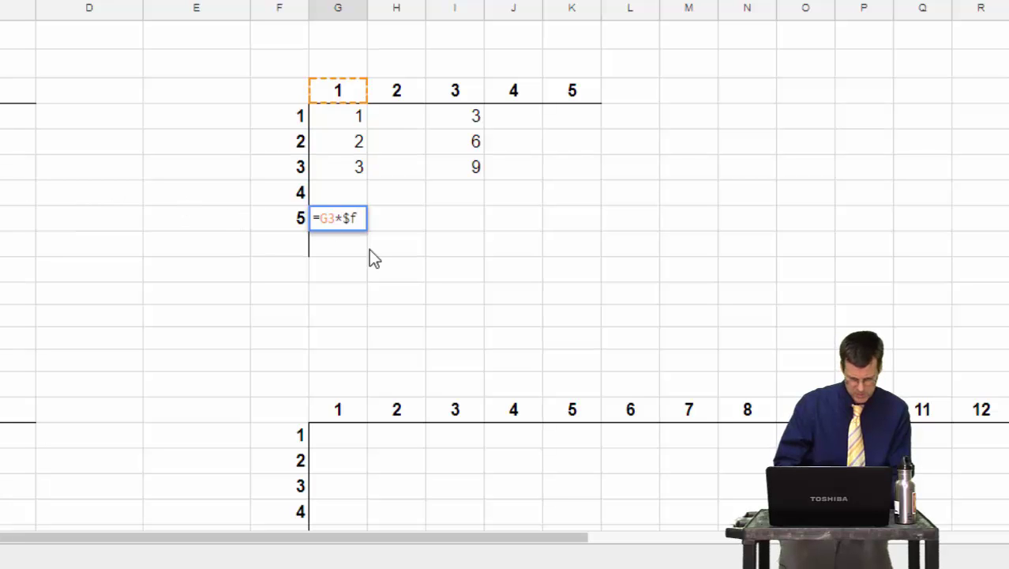
pyautogui.write('8')
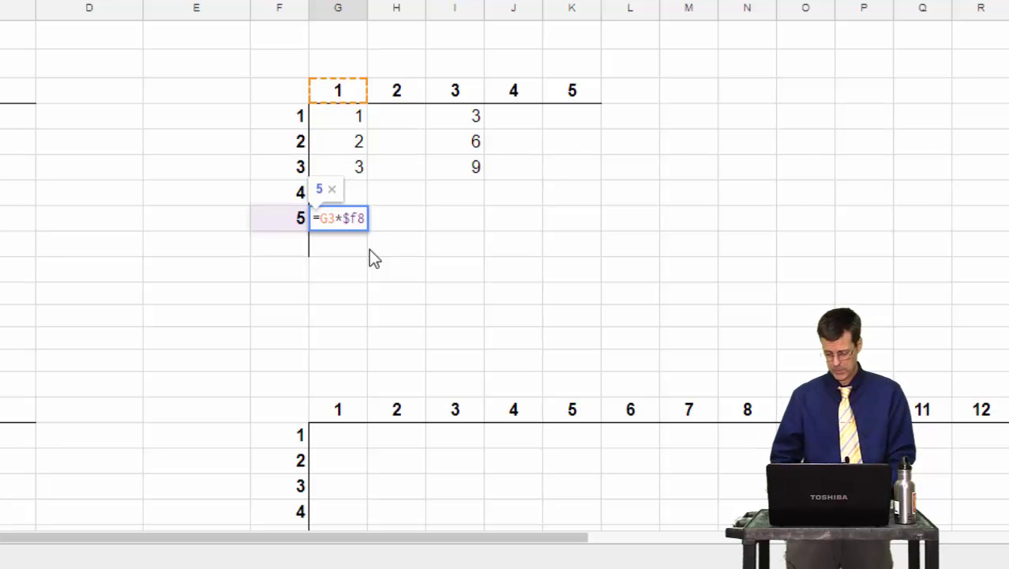
pyautogui.press('Return')
# - Fill the G8 formula across to K8 and inspect the references in the copied formula in J8
pyautogui.click(352, 219)
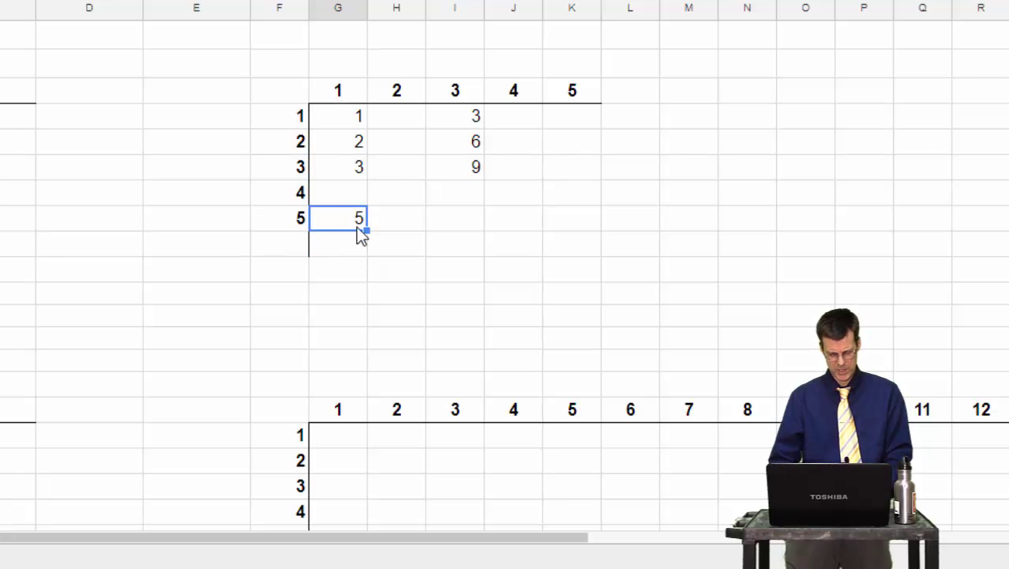
pyautogui.moveTo(367, 230); pyautogui.dragTo(553, 231)
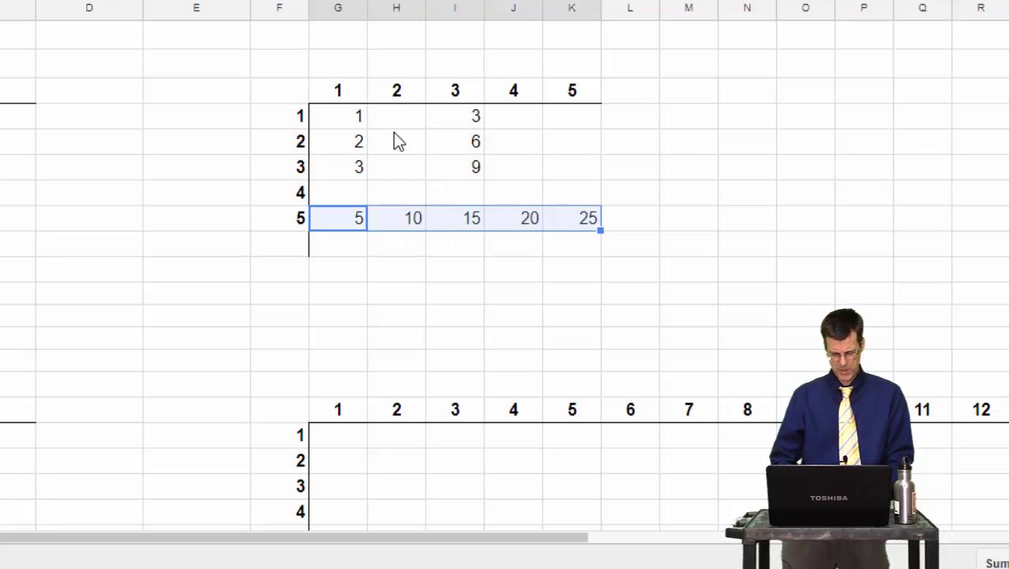
pyautogui.doubleClick(522, 217)
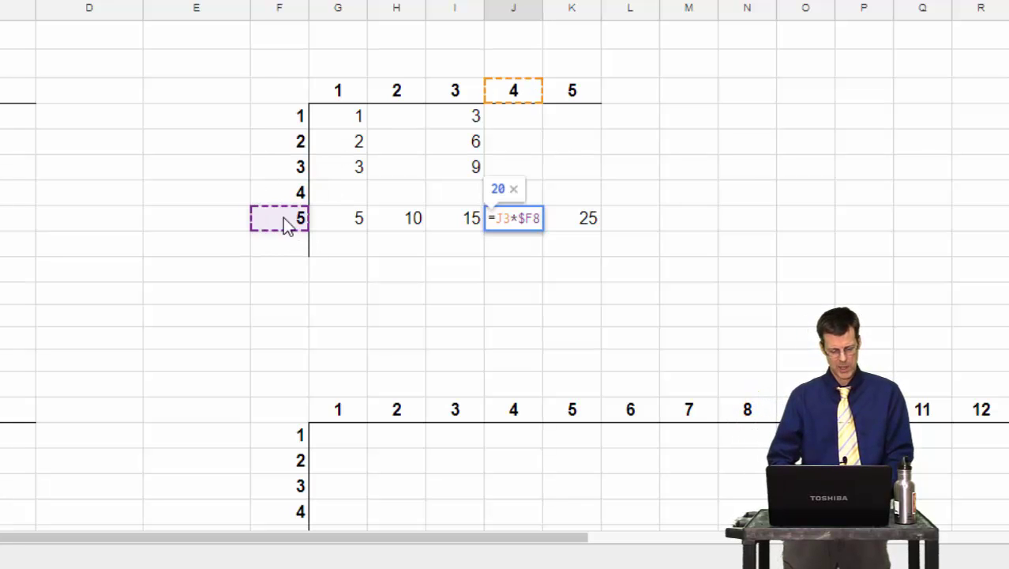
pyautogui.press('Return')
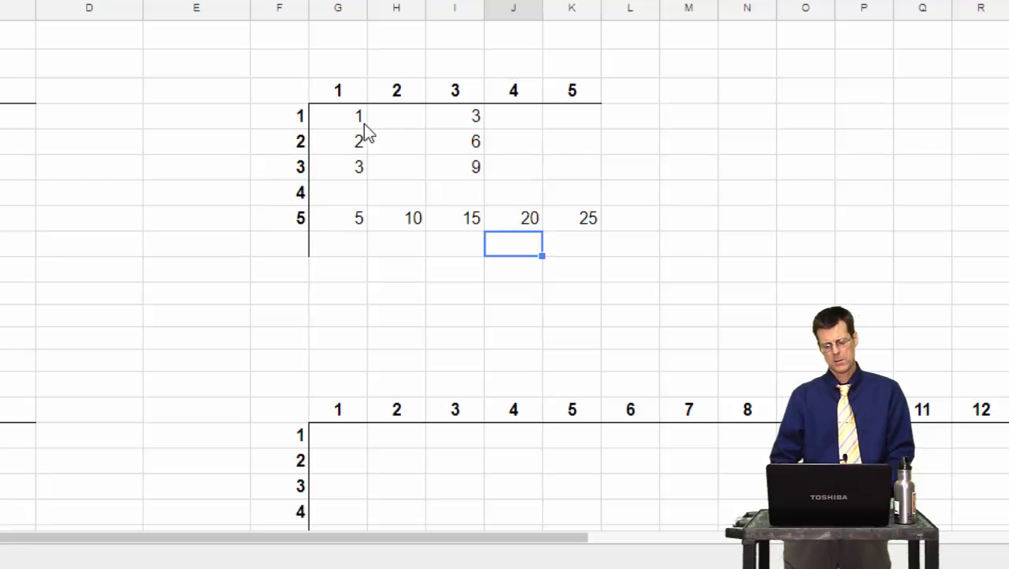
# - Clear cells G4 through K8 and start a formula in G4 with a reference to row header cell F4
pyautogui.moveTo(362, 119); pyautogui.dragTo(556, 221)
pyautogui.press('Delete')
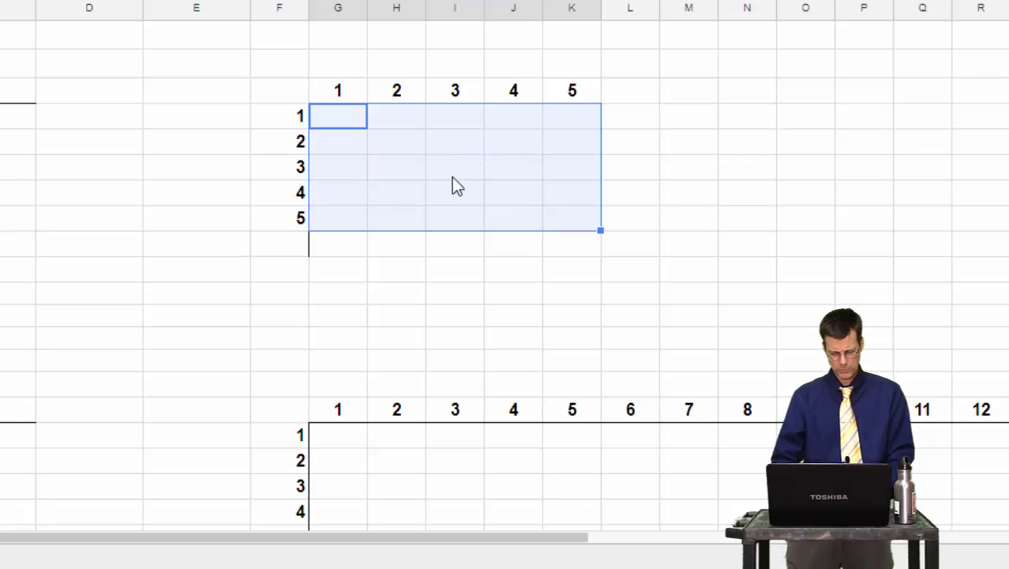
pyautogui.click(354, 117)
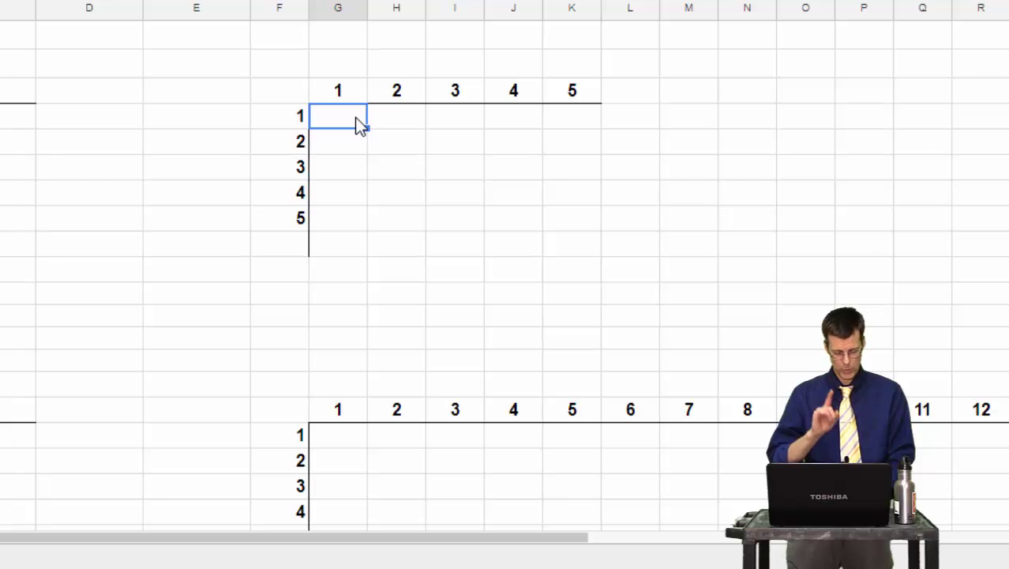
pyautogui.write('=')
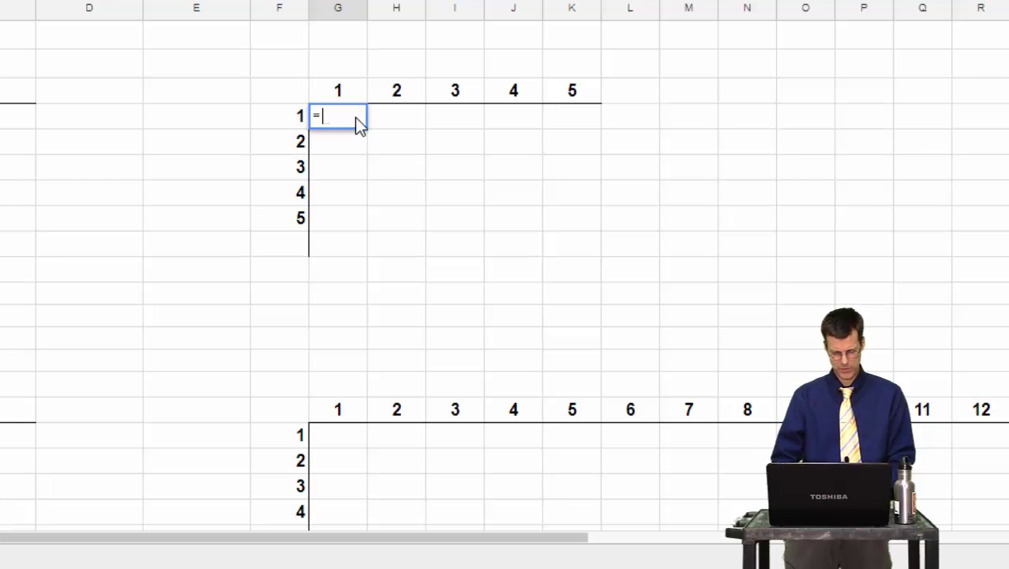
pyautogui.click(289, 118)
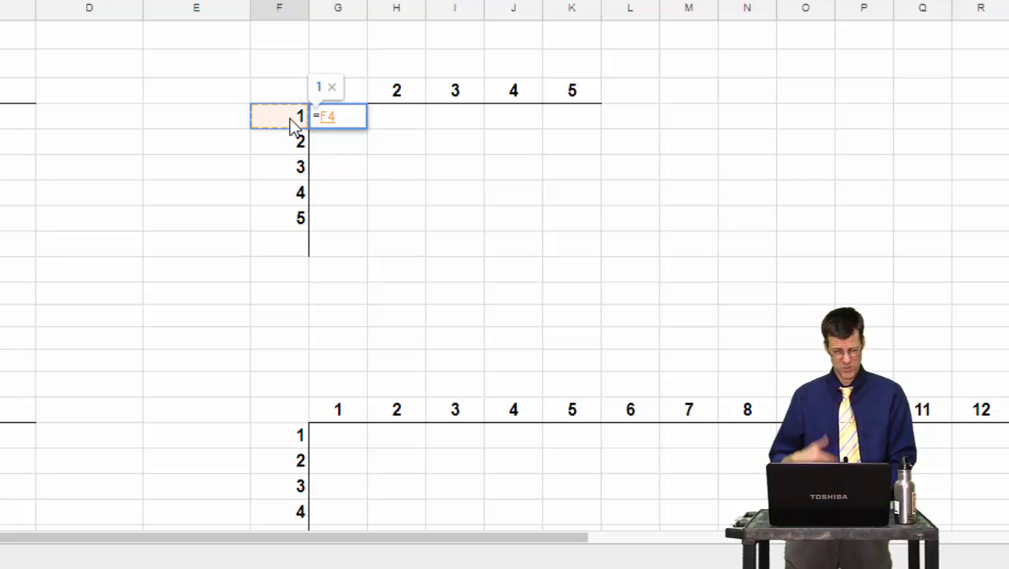
# - Cycle the F4 cell reference through its absolute, row-locked, column-locked and relative forms, finishing on $F4
pyautogui.press('F4')
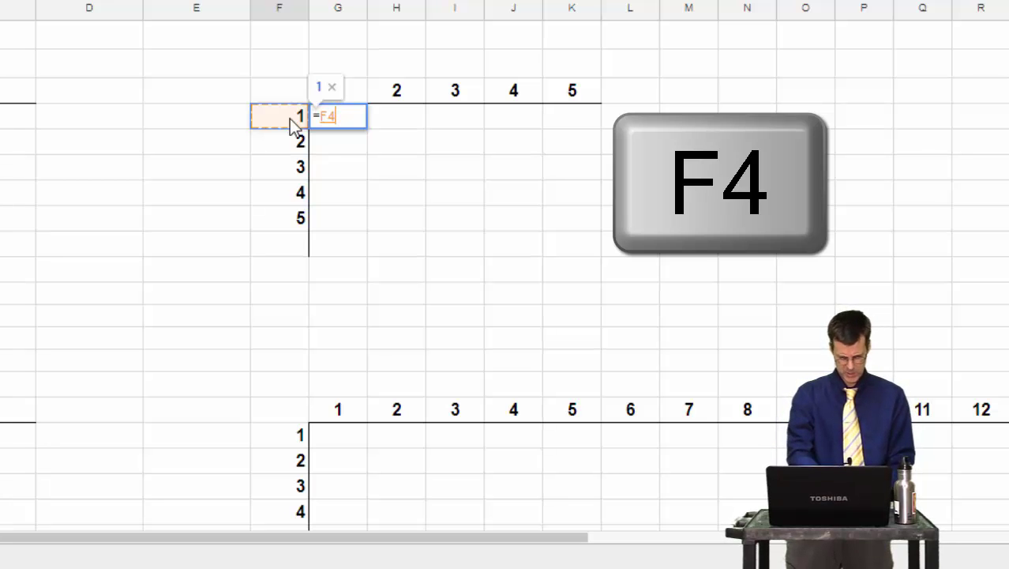
pyautogui.press('F4')
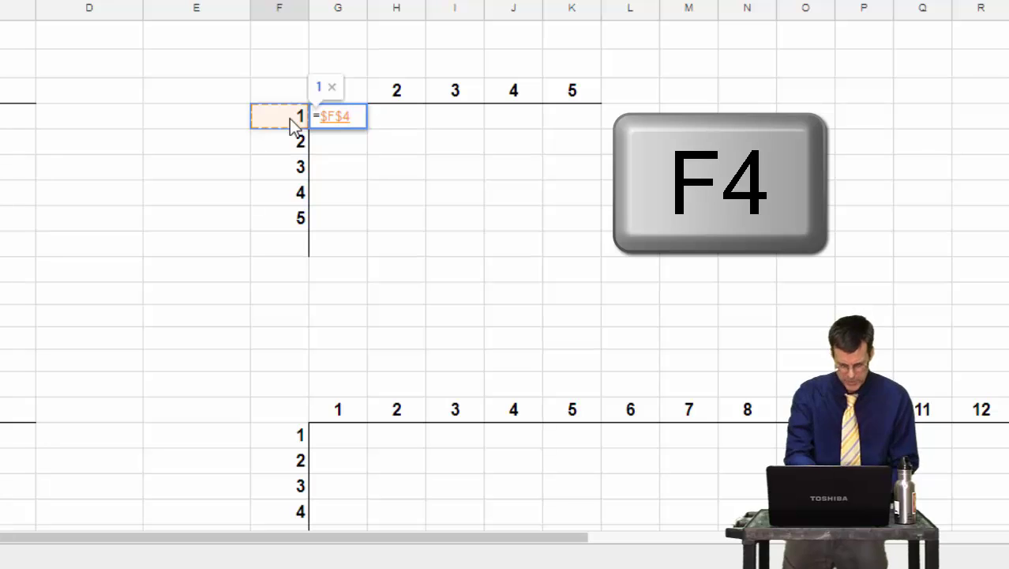
pyautogui.press('F4')
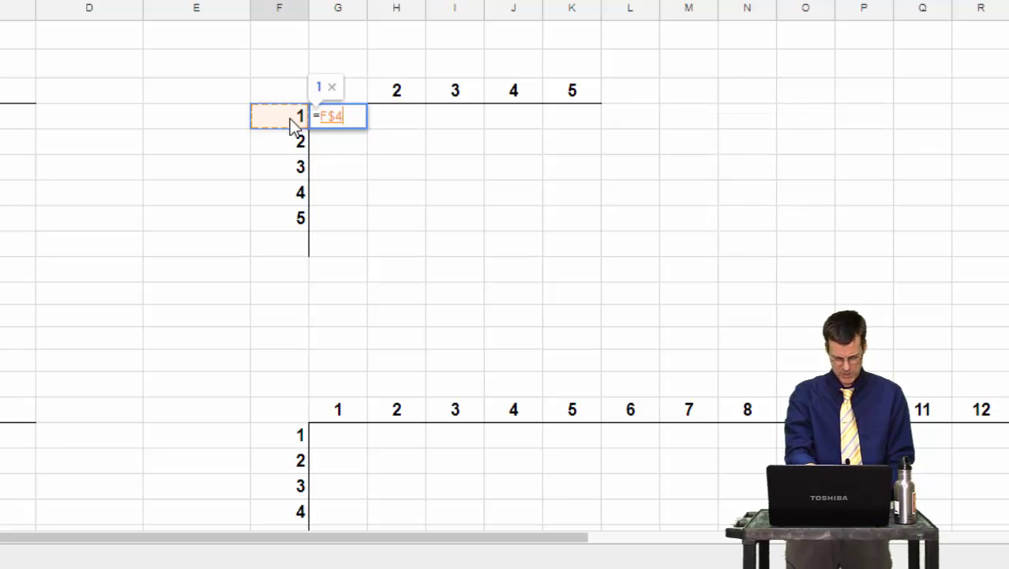
pyautogui.press('F4')
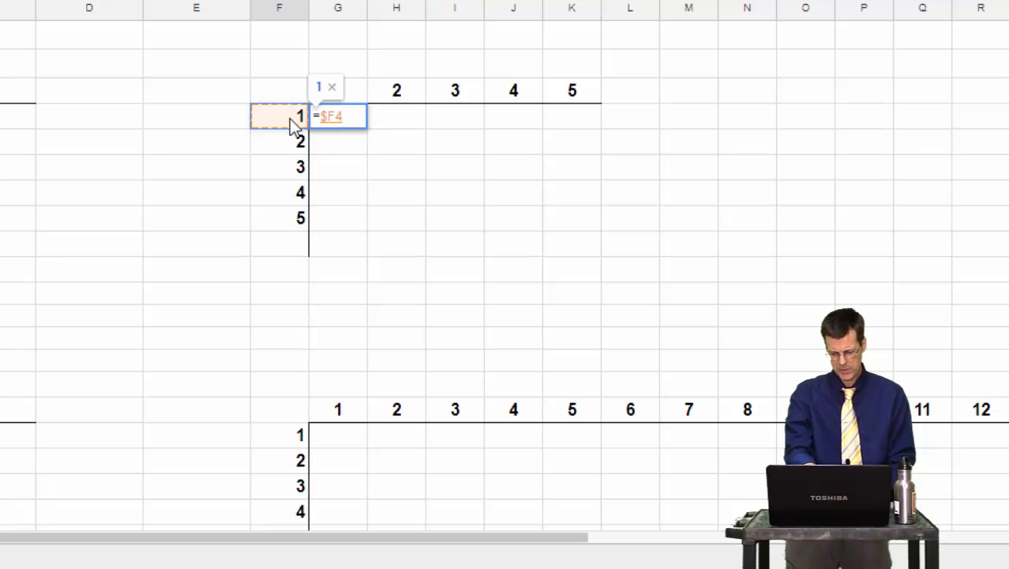
pyautogui.press('F4')
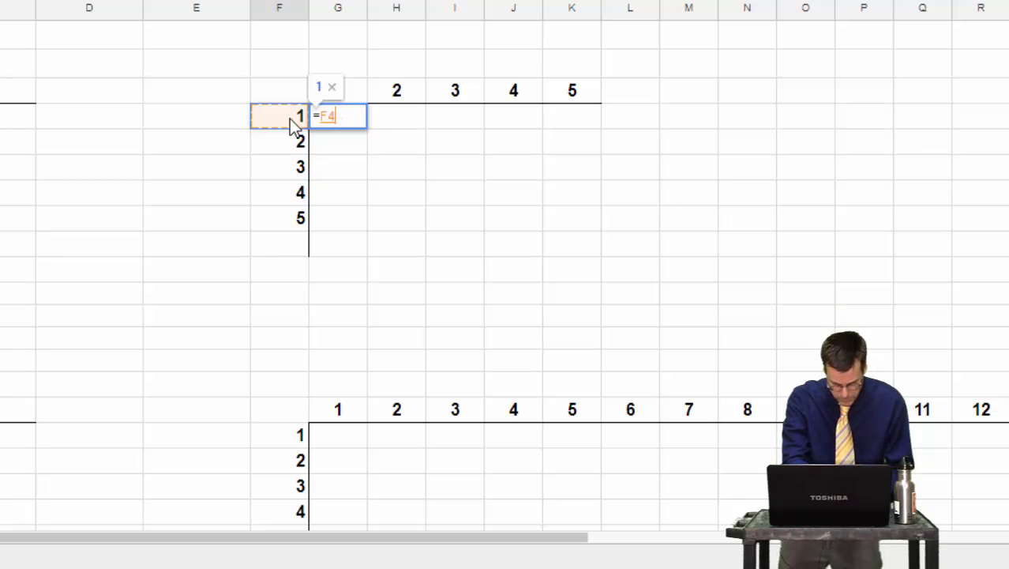
pyautogui.press('F4')
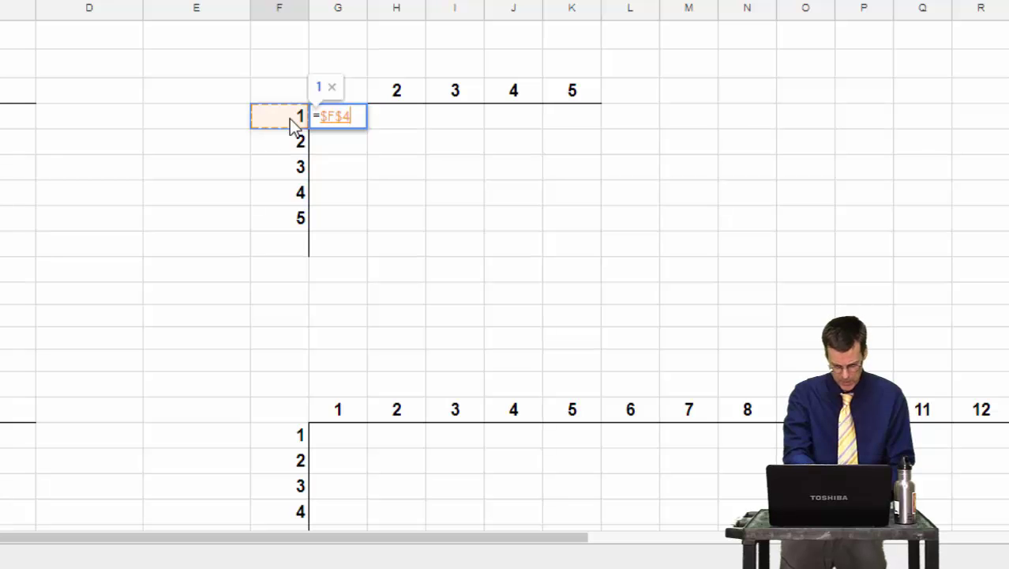
pyautogui.press('F4')
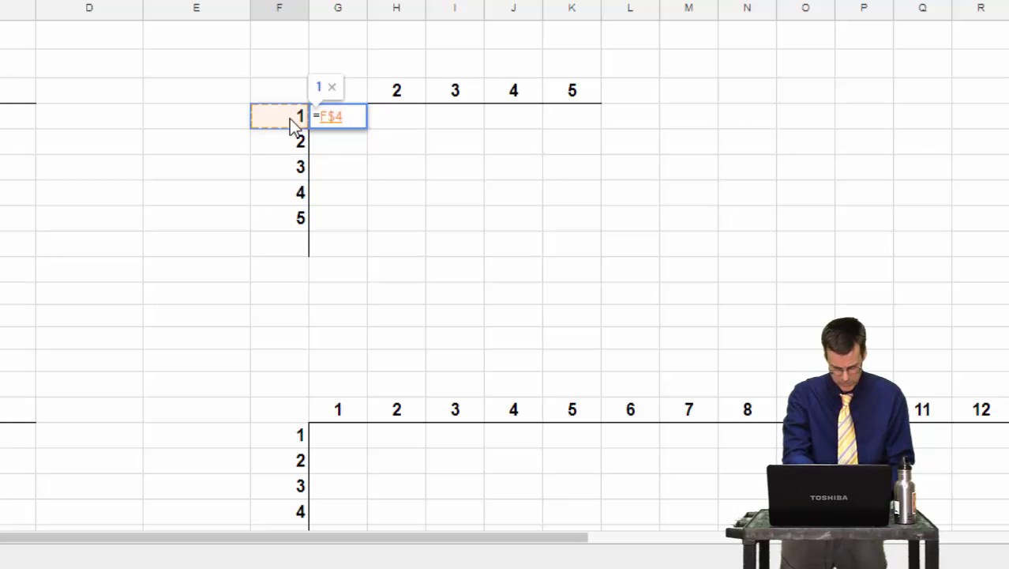
pyautogui.press('F4')
pyautogui.press('F4')
pyautogui.press('F4')
pyautogui.press('F4')
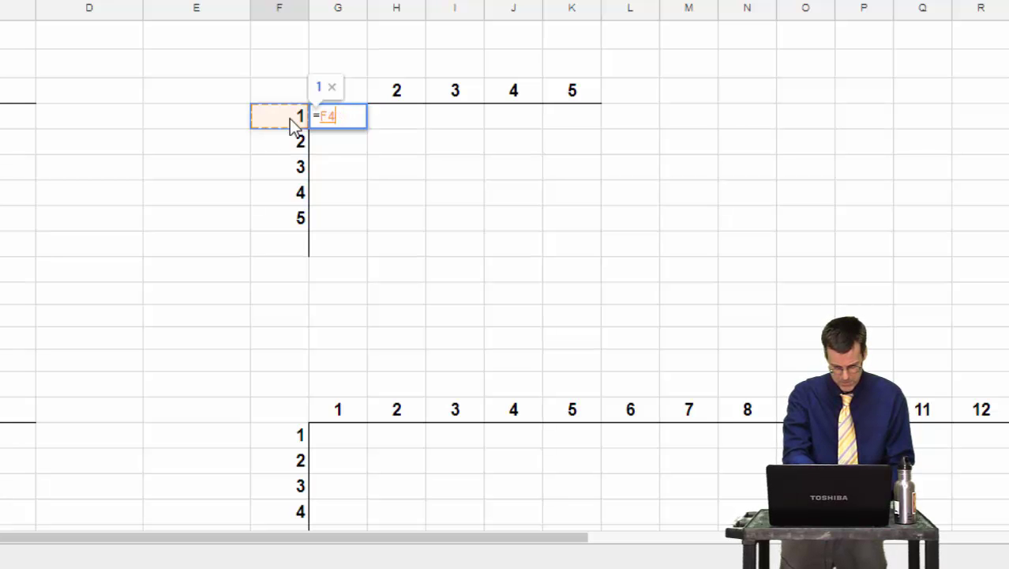
pyautogui.press('F4')
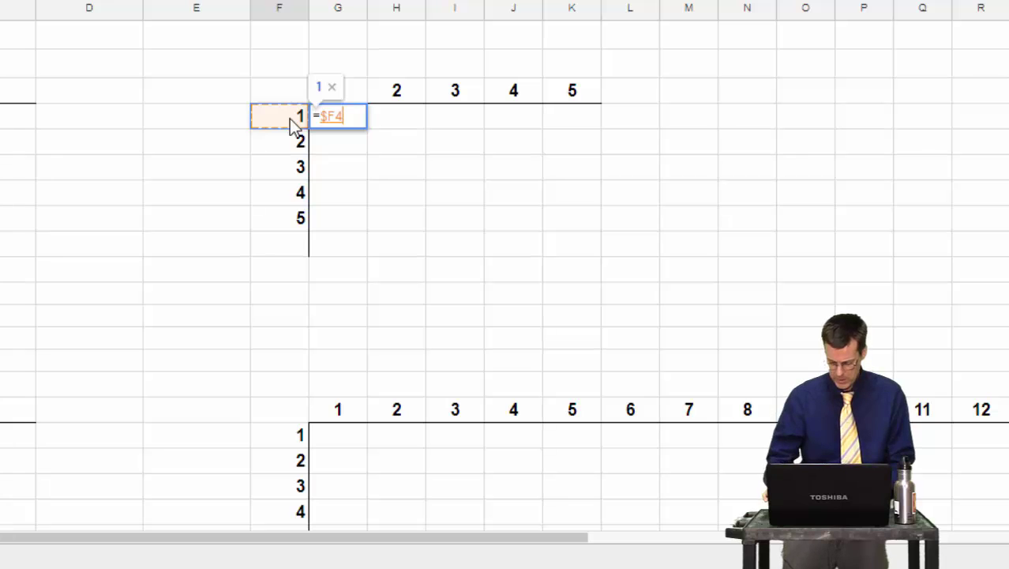
# - Multiply by column header G3 with only its row locked, completing the formula =$F4*G$3 in cell G4
pyautogui.write('*')
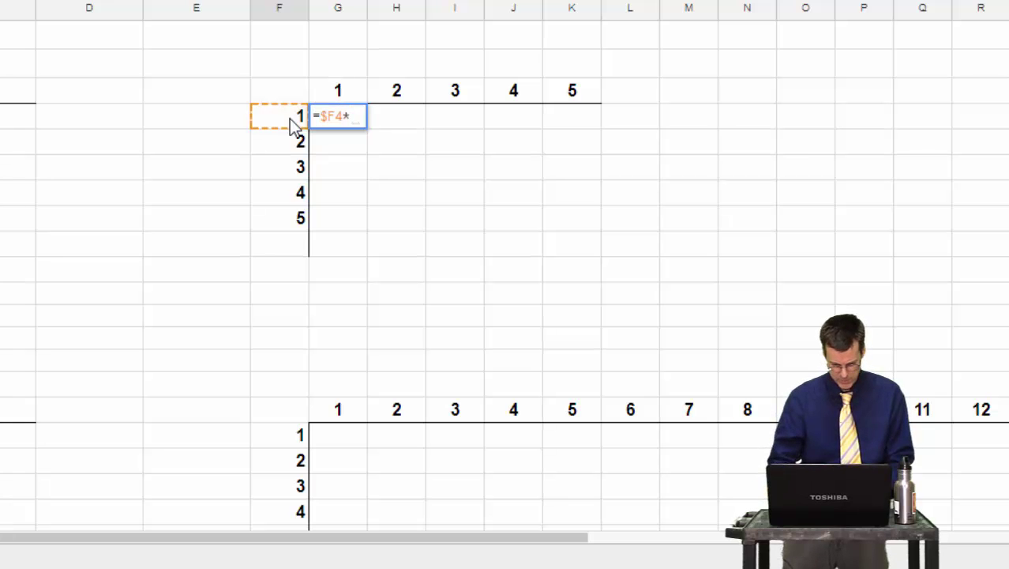
pyautogui.click(336, 88)
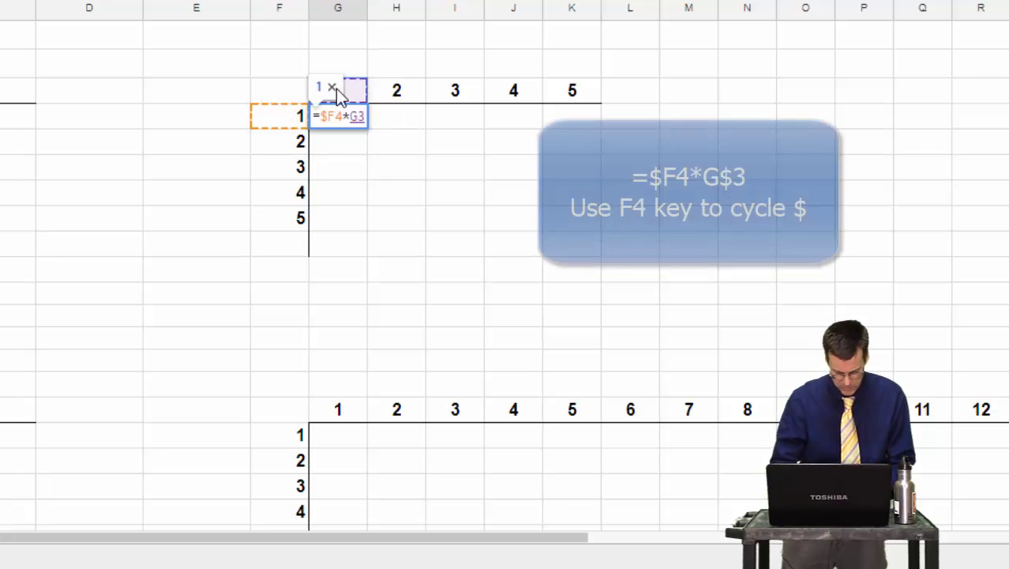
pyautogui.press('F4')
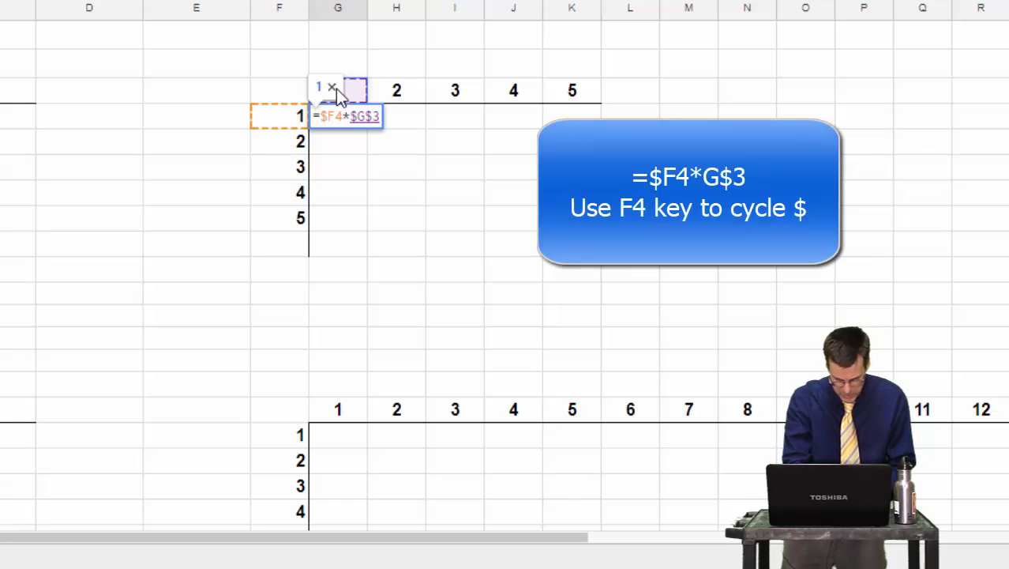
pyautogui.press('F4')
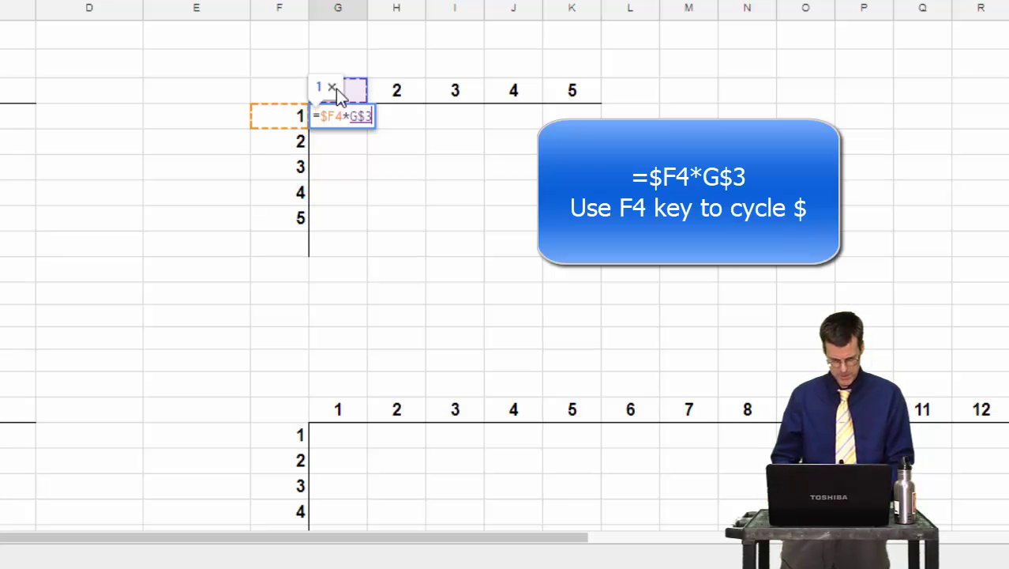
pyautogui.press('Return')
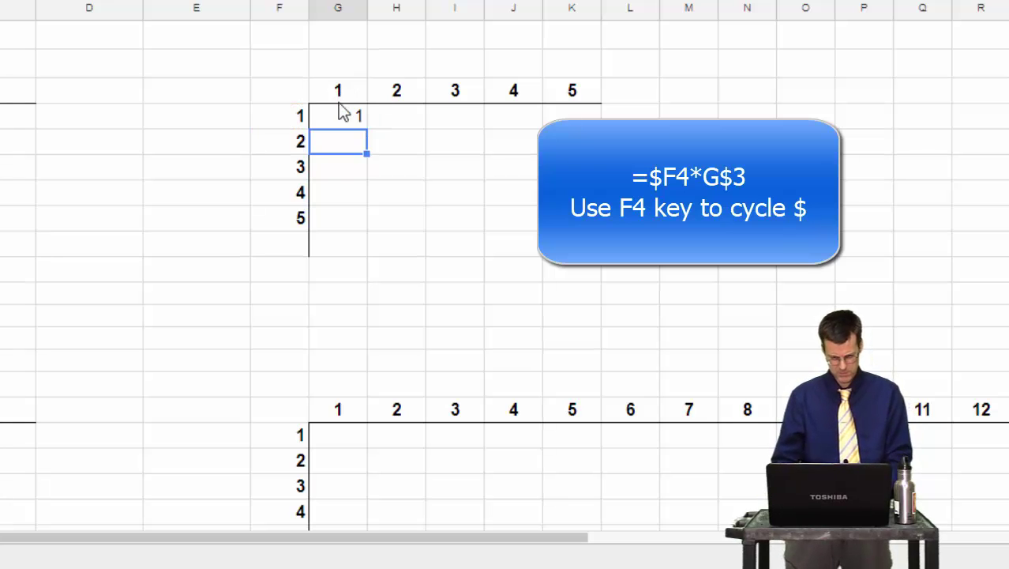
# - Fill the mixed-reference formula from G4 across the entire 5 by 5 multiplication grid, G4 through K8
pyautogui.click(359, 117)
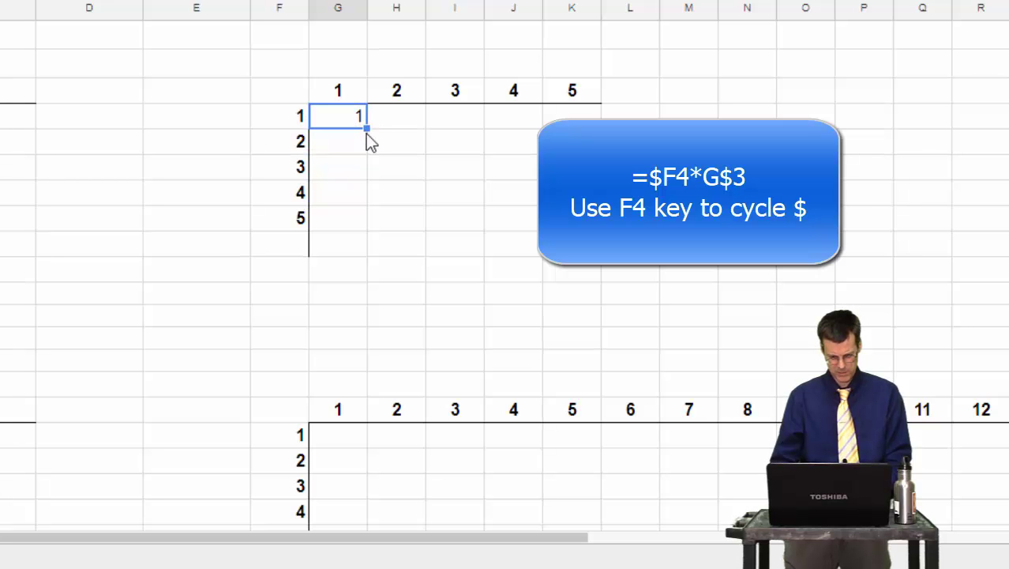
pyautogui.moveTo(364, 134); pyautogui.dragTo(366, 196)
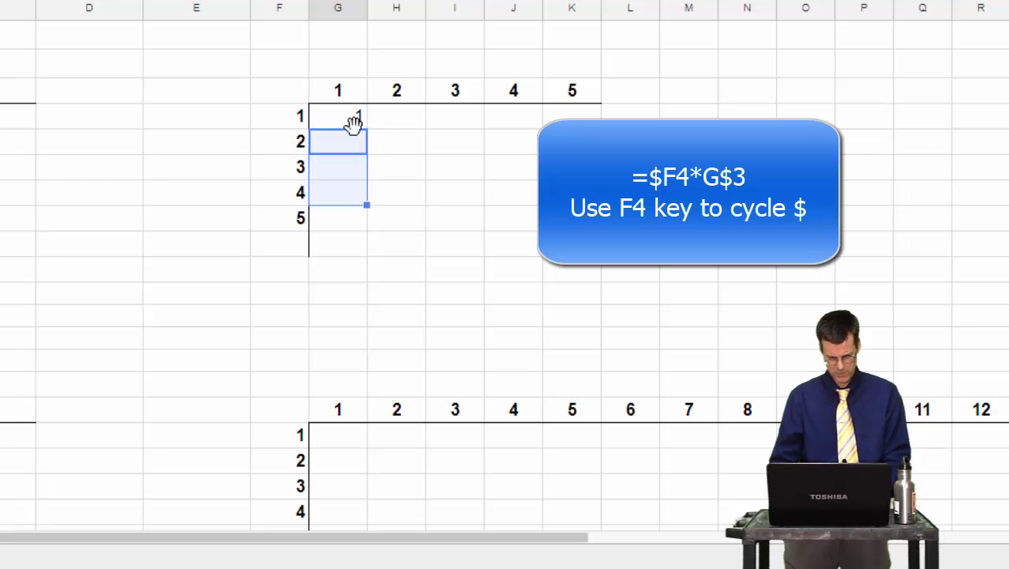
pyautogui.click(353, 122)
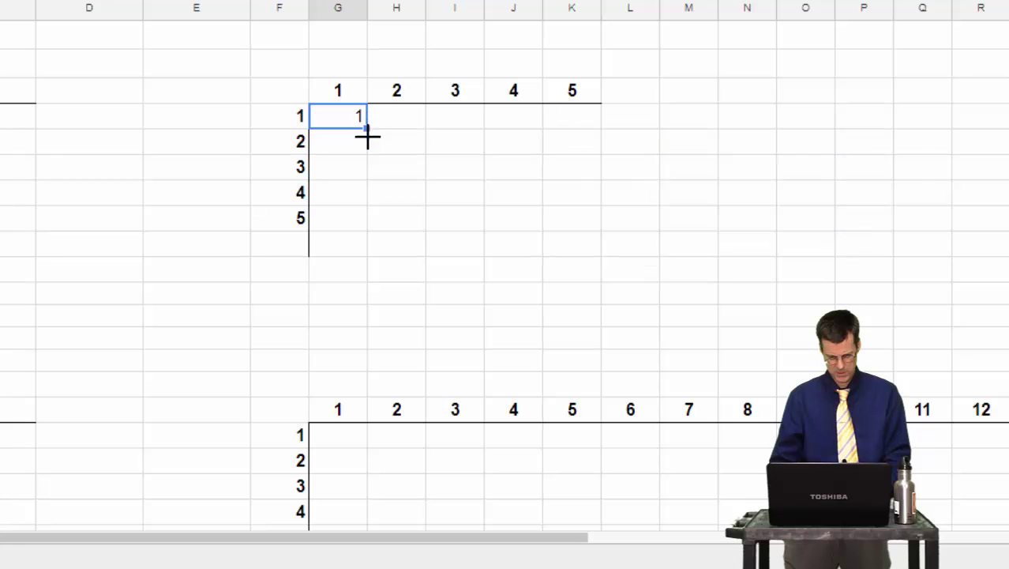
pyautogui.moveTo(368, 137); pyautogui.dragTo(552, 216)
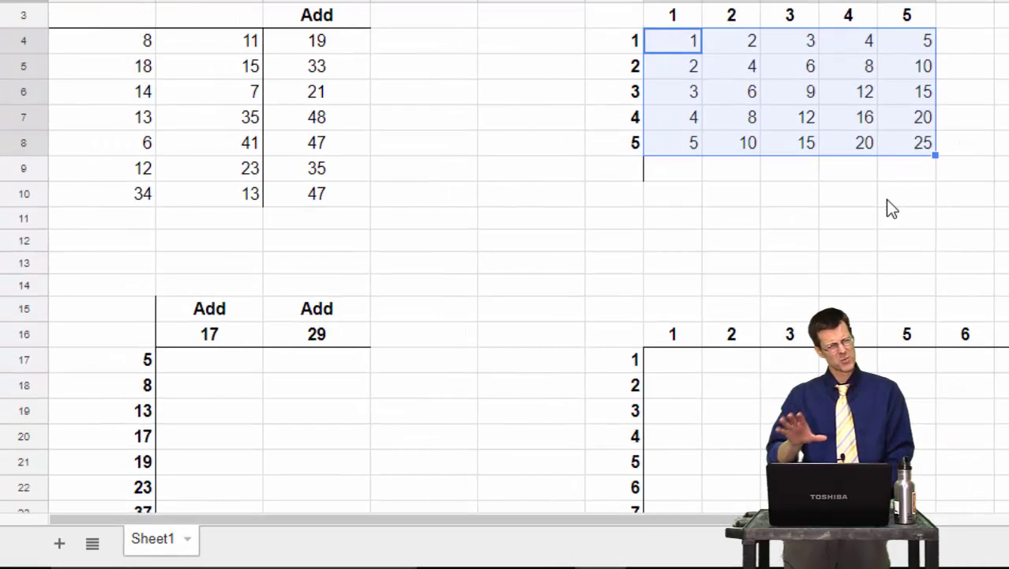
pyautogui.scroll(-1, 886, 207)
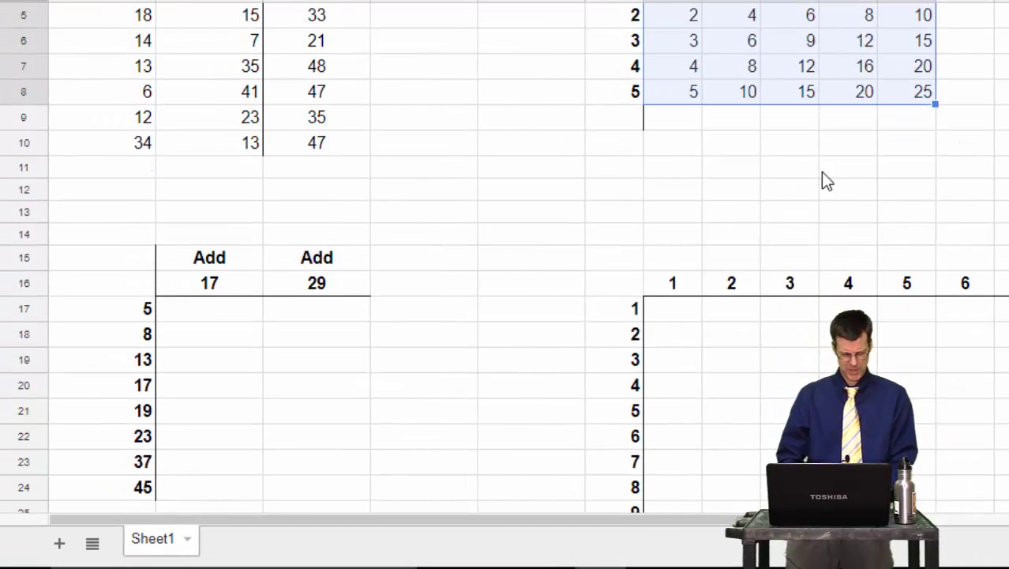
# - Enter a formula in B17 adding row header A17 to an absolute reference to header cell B16, =A17+$B$16
pyautogui.click(194, 309)
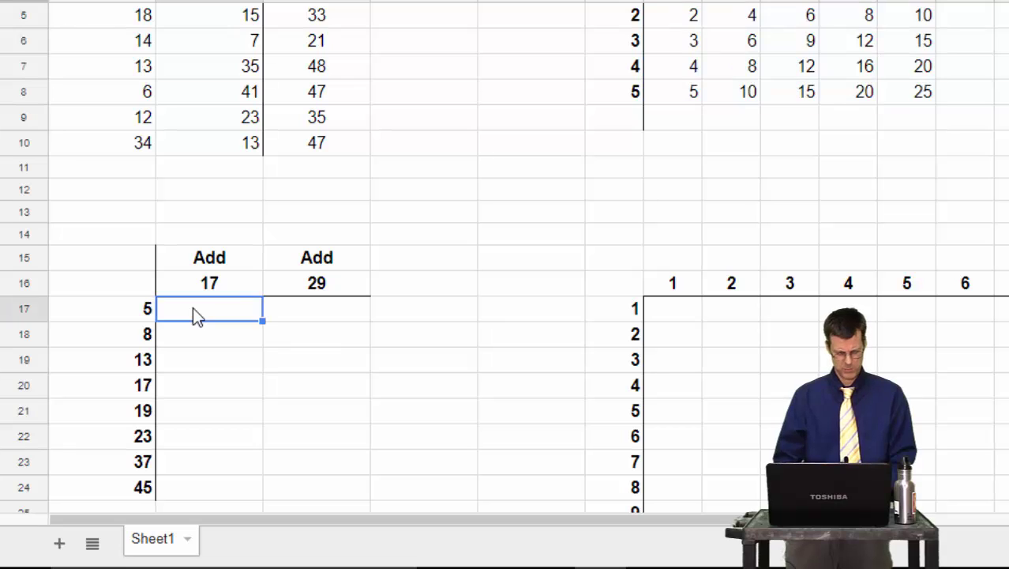
pyautogui.scroll(-2, 193, 310)
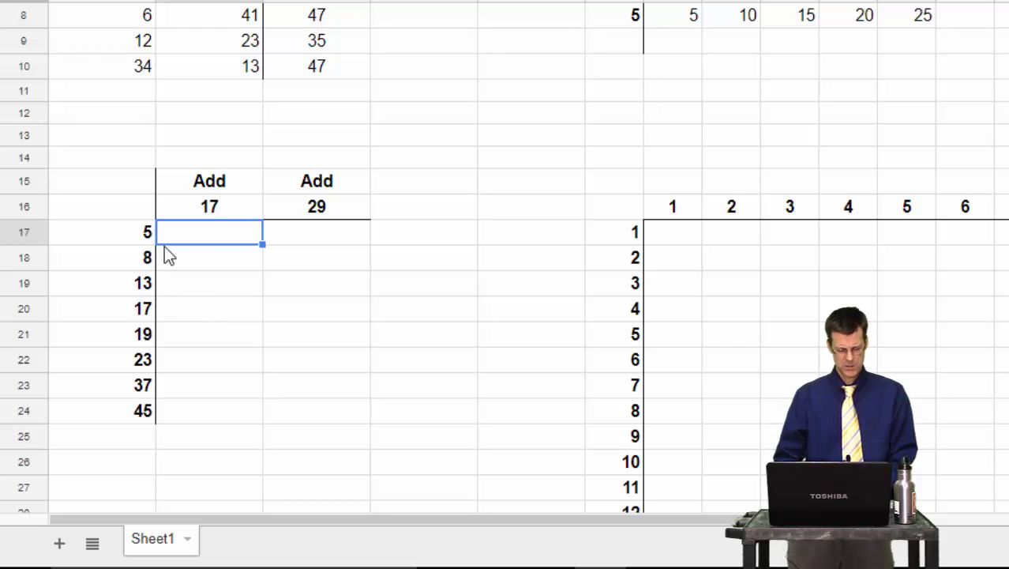
pyautogui.write('=')
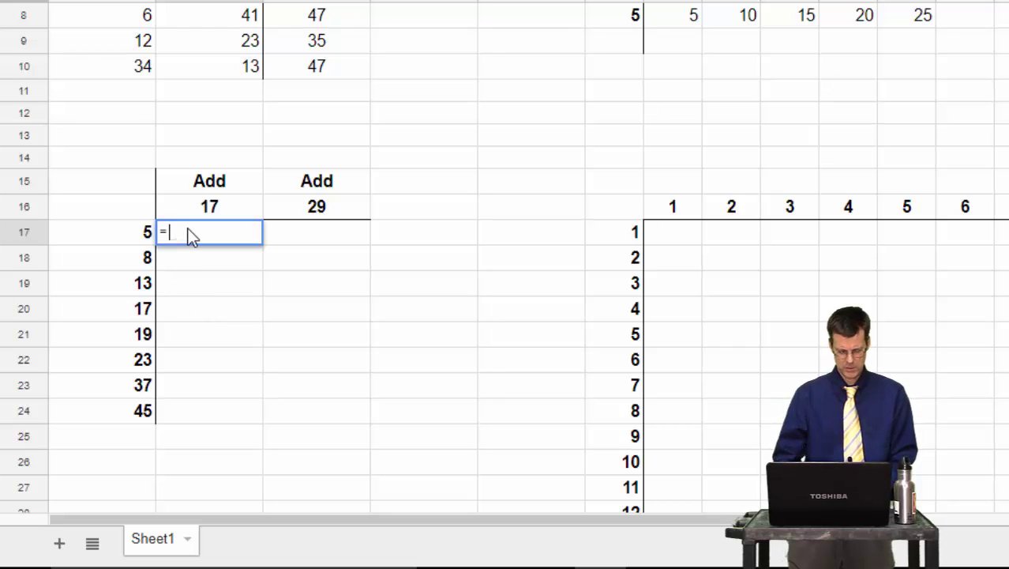
pyautogui.click(128, 241)
pyautogui.write('+')
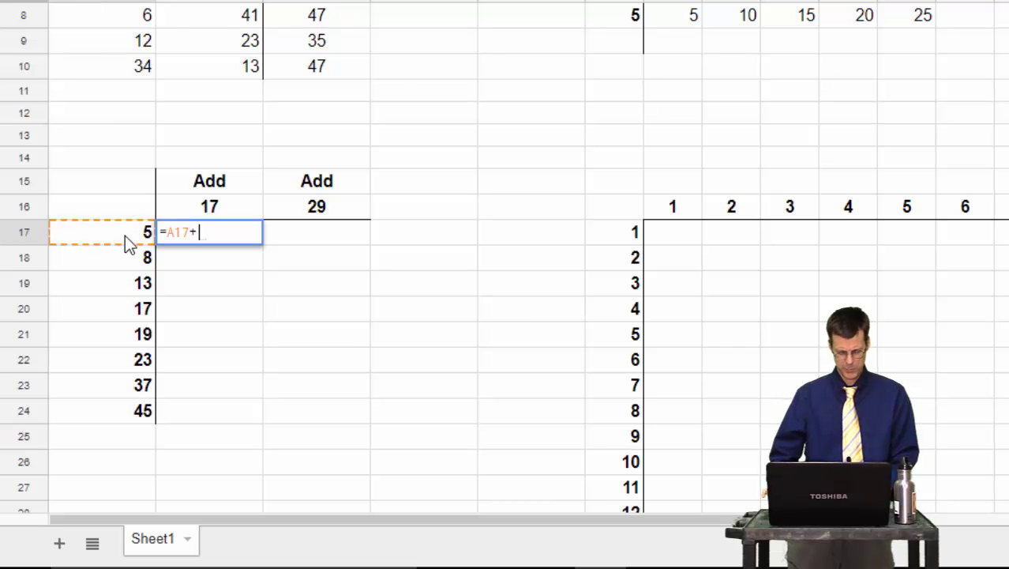
pyautogui.click(215, 212)
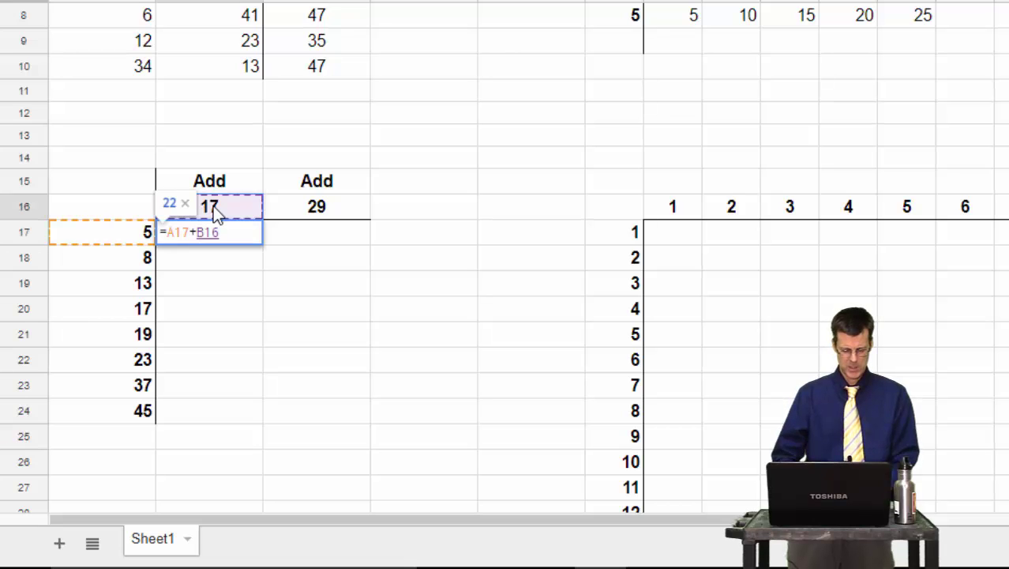
pyautogui.press('F4')
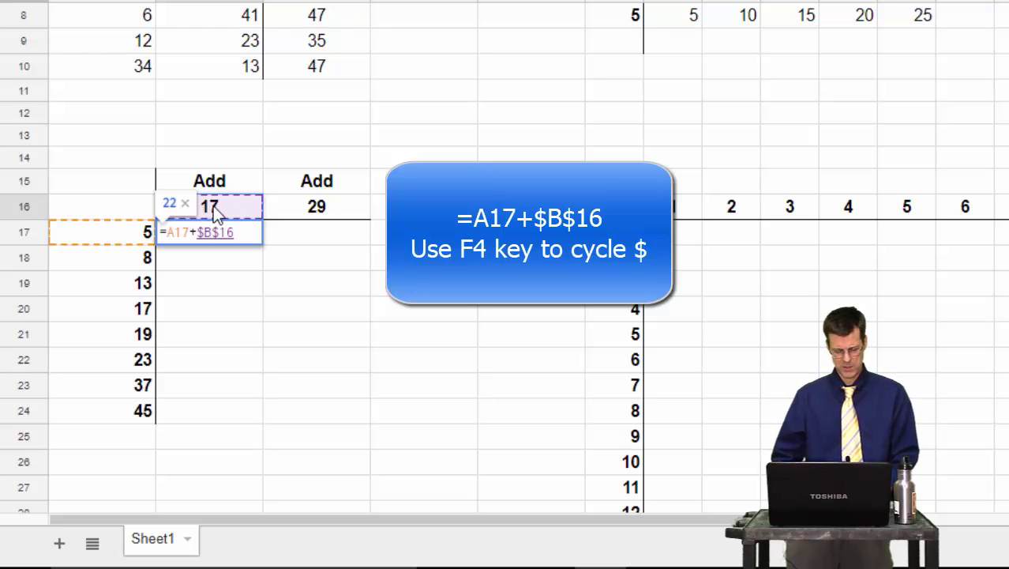
pyautogui.press('Return')
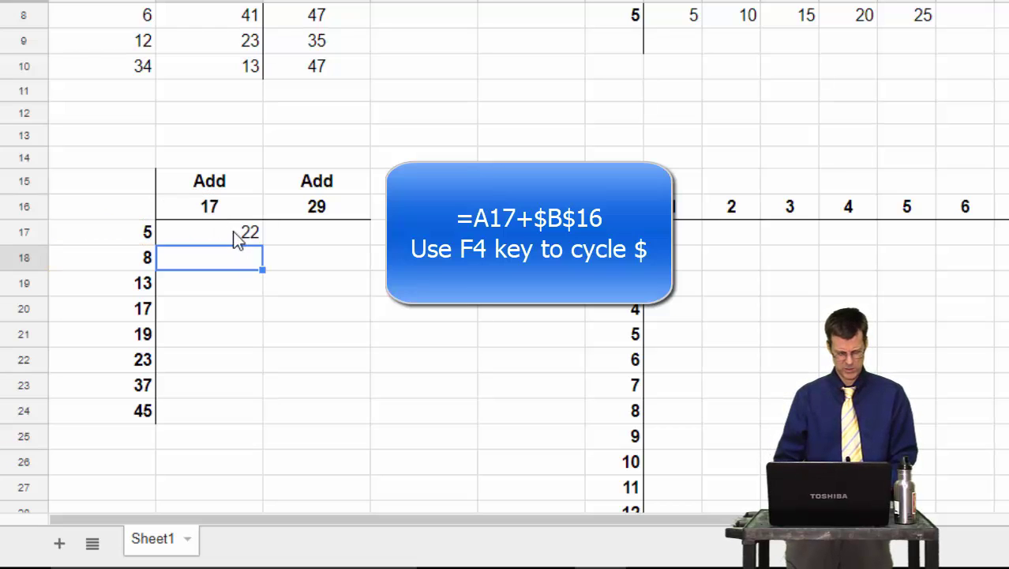
# - Fill the addition formula from B17 down the Add 17 column through B24
pyautogui.click(235, 234)
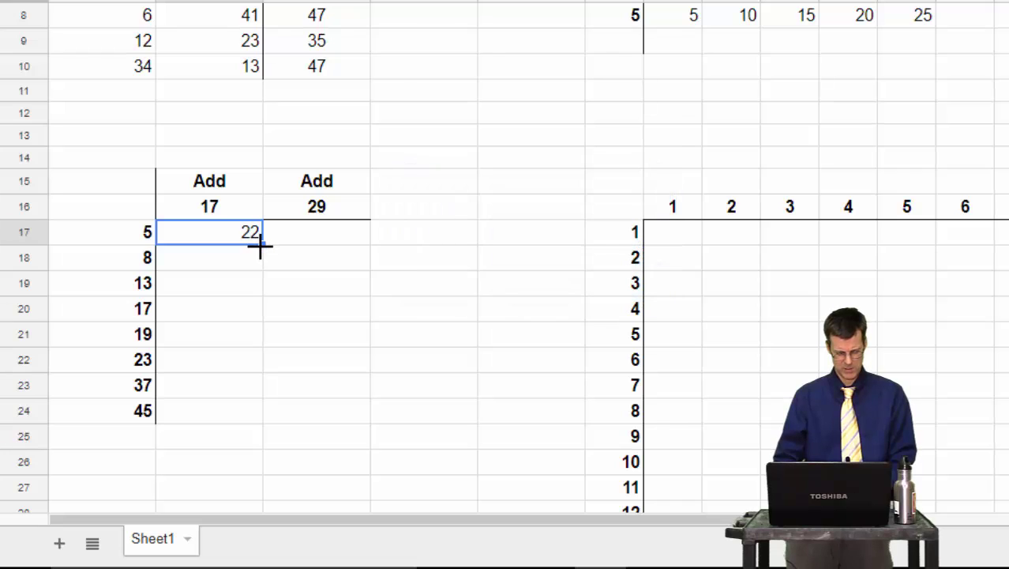
pyautogui.moveTo(261, 246); pyautogui.dragTo(251, 412)
# - Examine the filled formulas in B19 and B23 to compare their relative and absolute references, leaving both unchanged
pyautogui.click(243, 294)
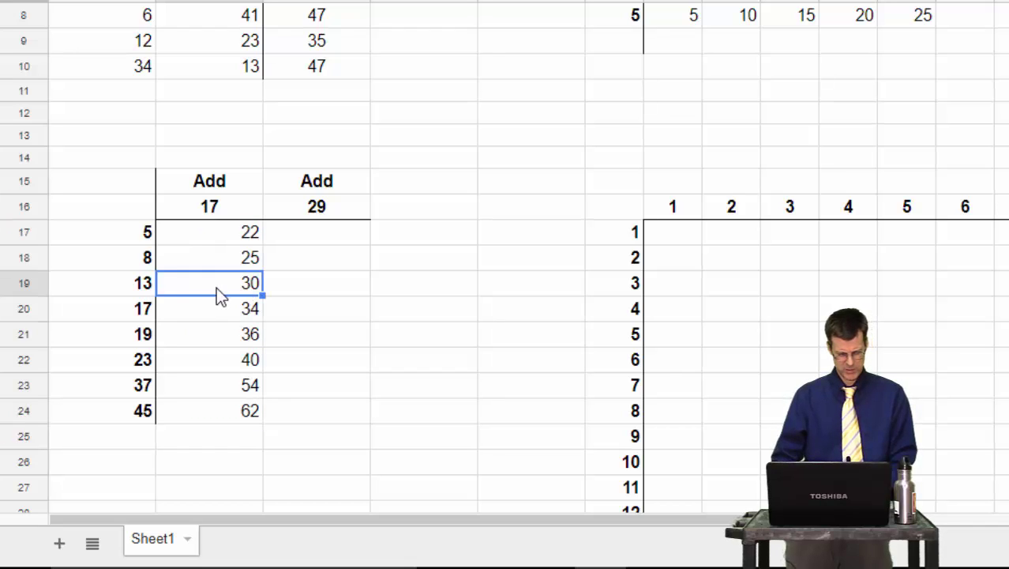
pyautogui.doubleClick(217, 286)
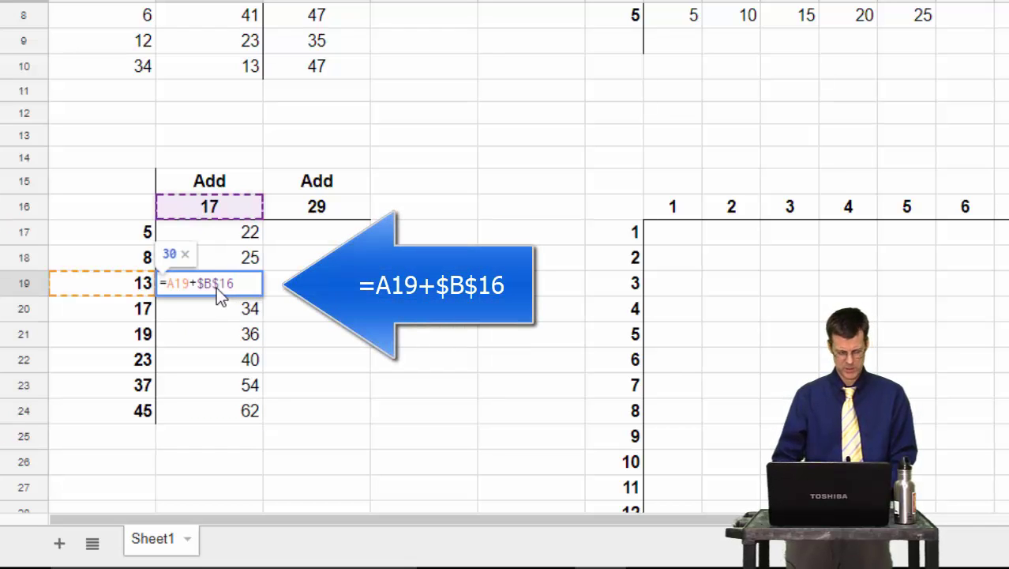
pyautogui.press('Return')
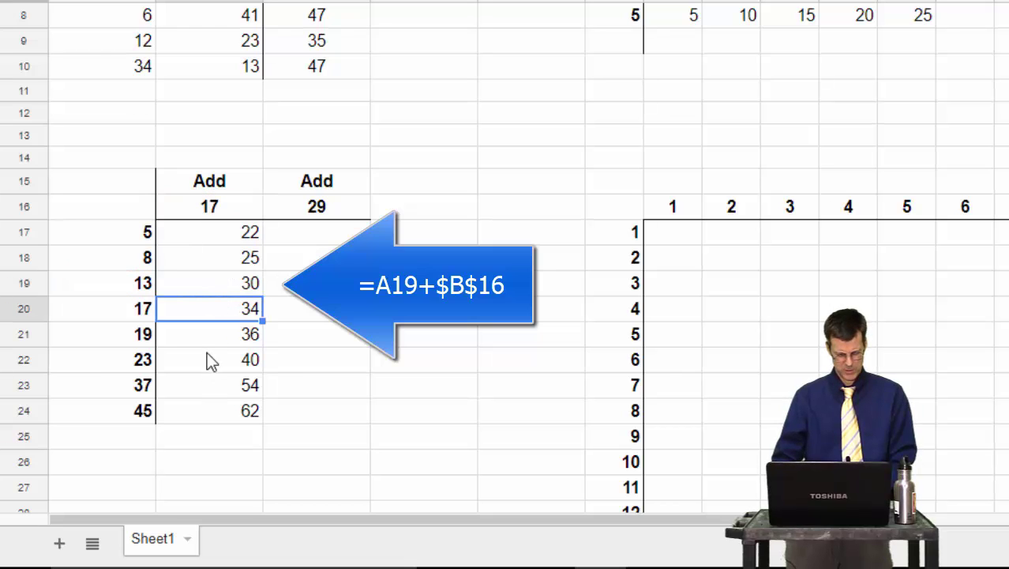
pyautogui.doubleClick(208, 385)
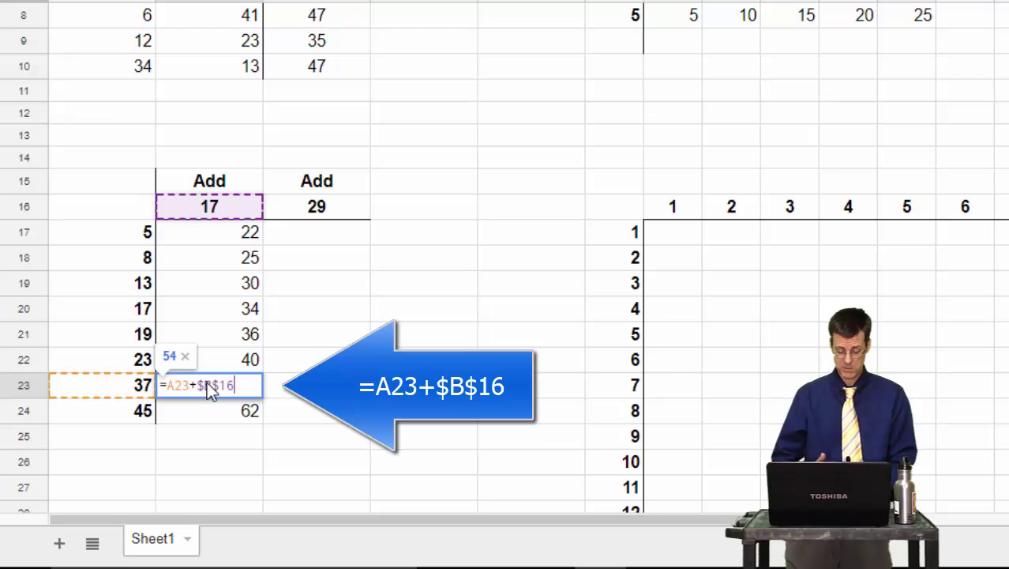
pyautogui.press('Escape')
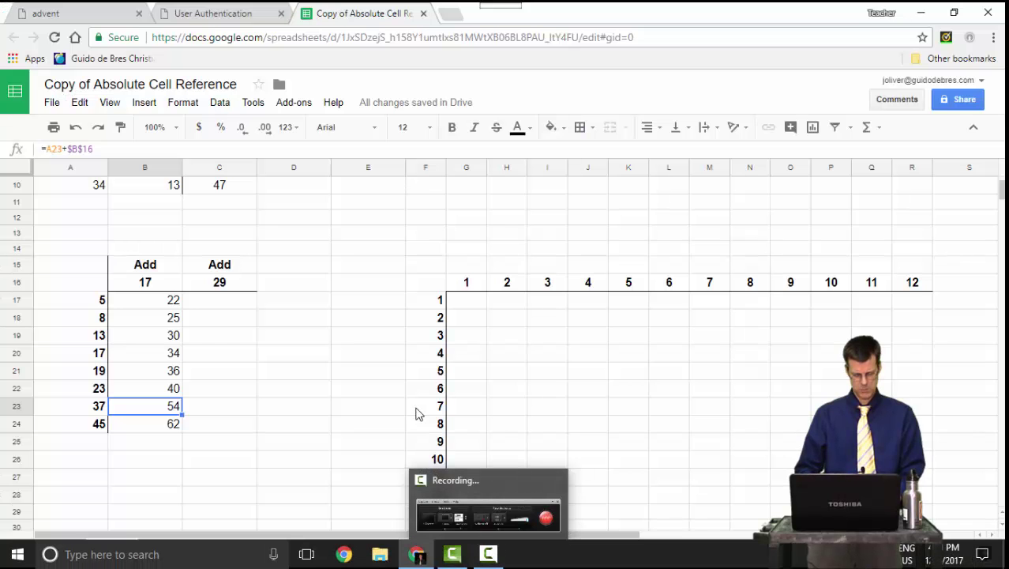
pyautogui.scroll(5, 349, 396)
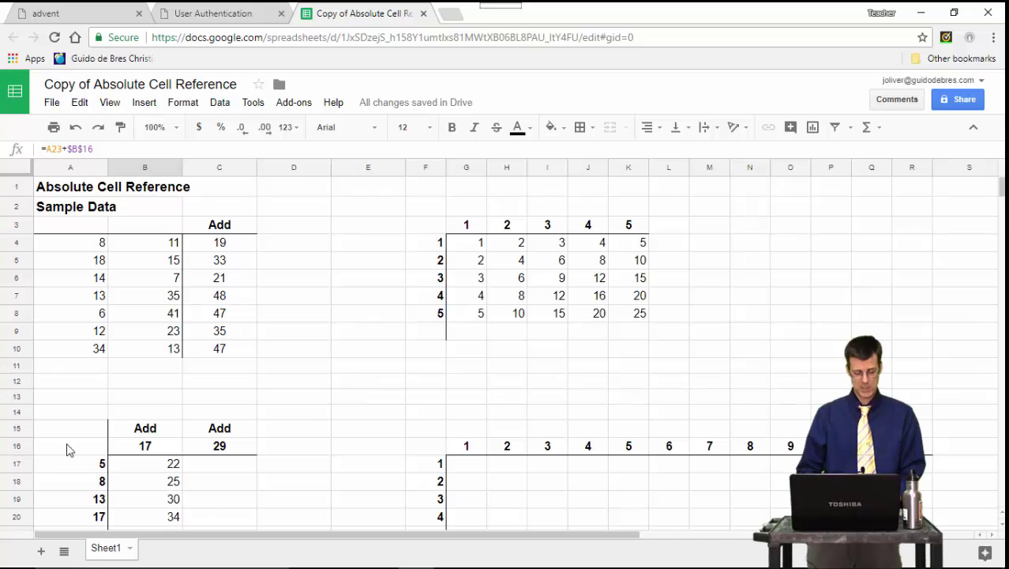